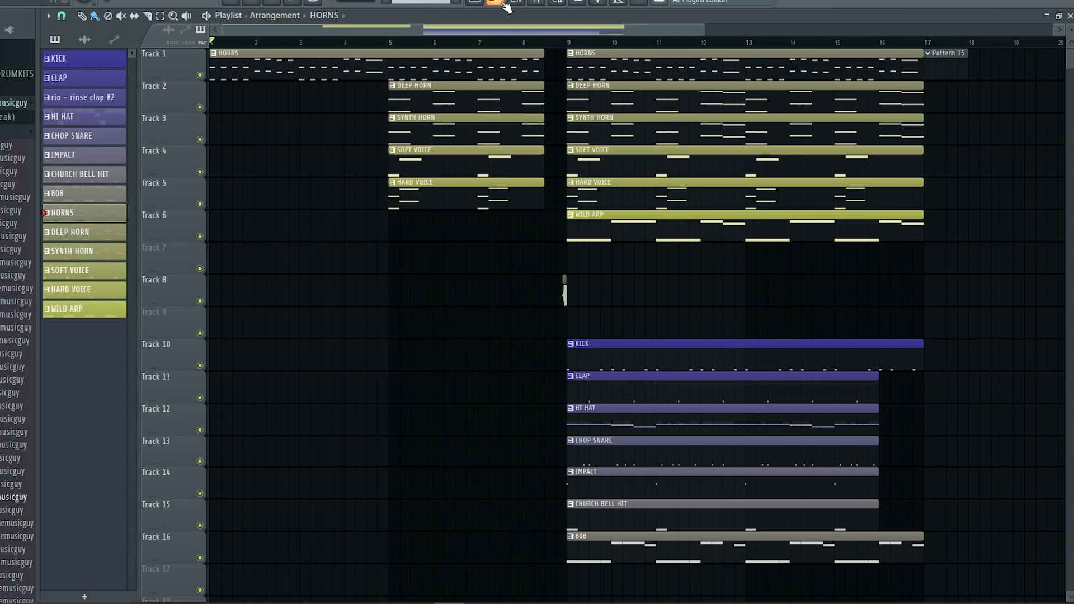
Open the HORNS pattern's Xpand!2 notes in the piano roll and play the melody.
left_click(515, 4)
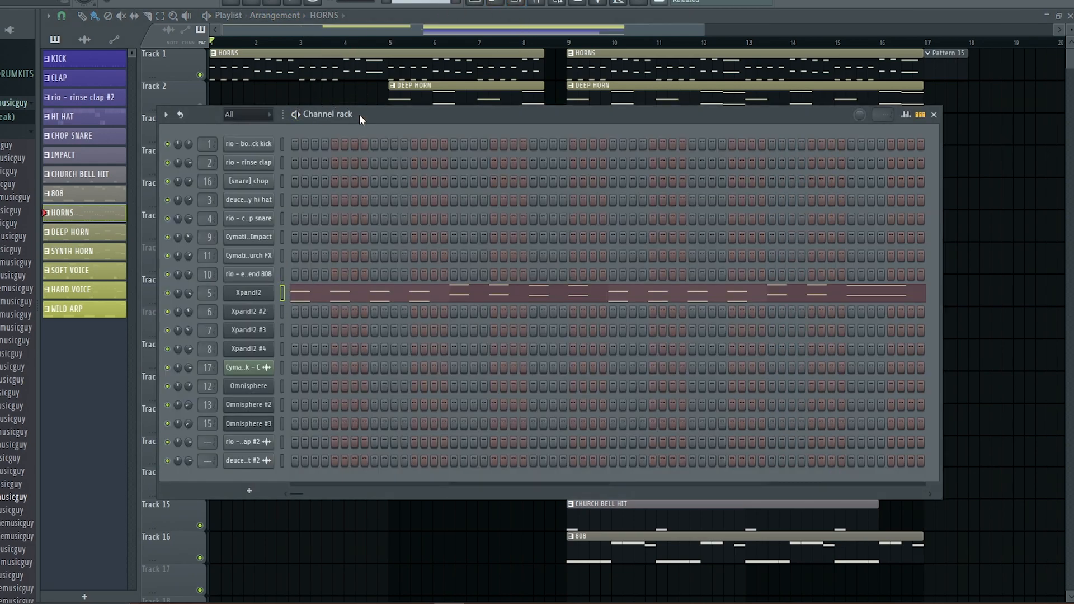
left_click(322, 40)
double_click(282, 63)
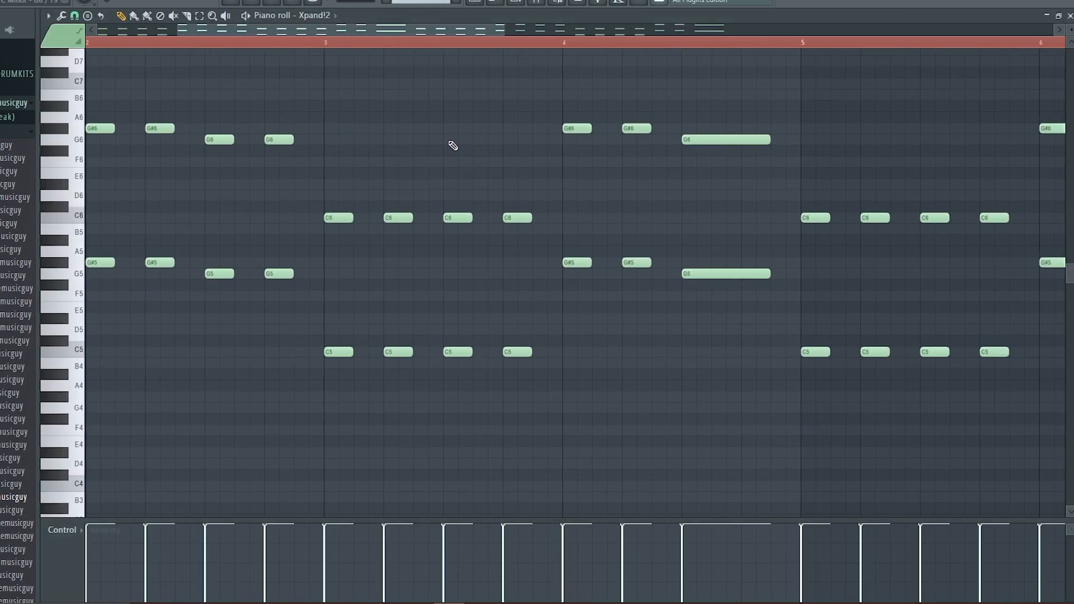
scroll(250, 97, "down", 5)
key("space")
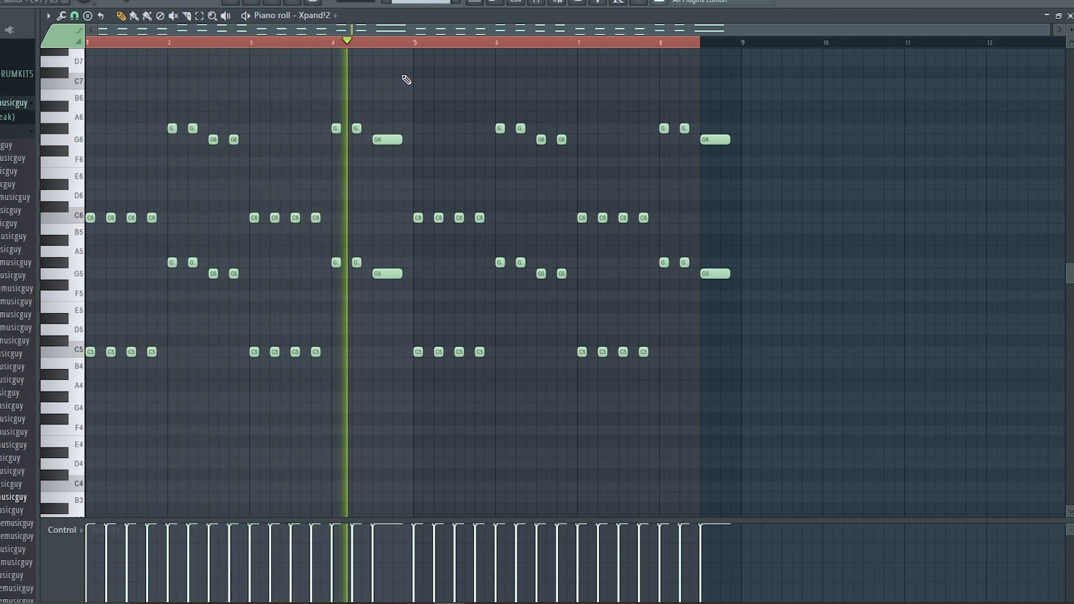
key("space")
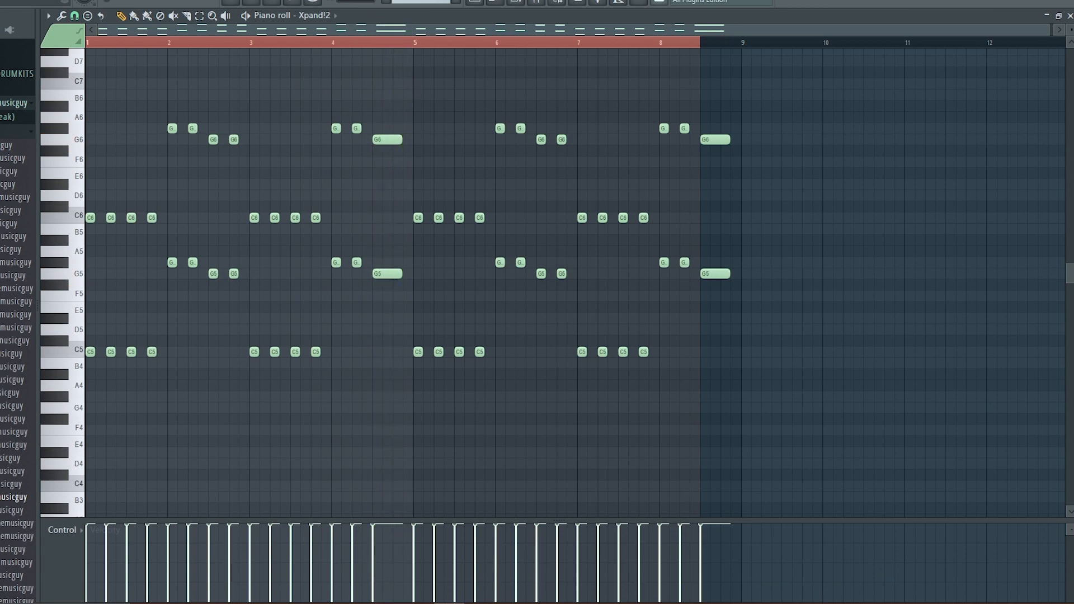
Inspect the Xpand!2 channel's preset within the Strings category, close the instrument and replay the melody.
left_click(515, 3)
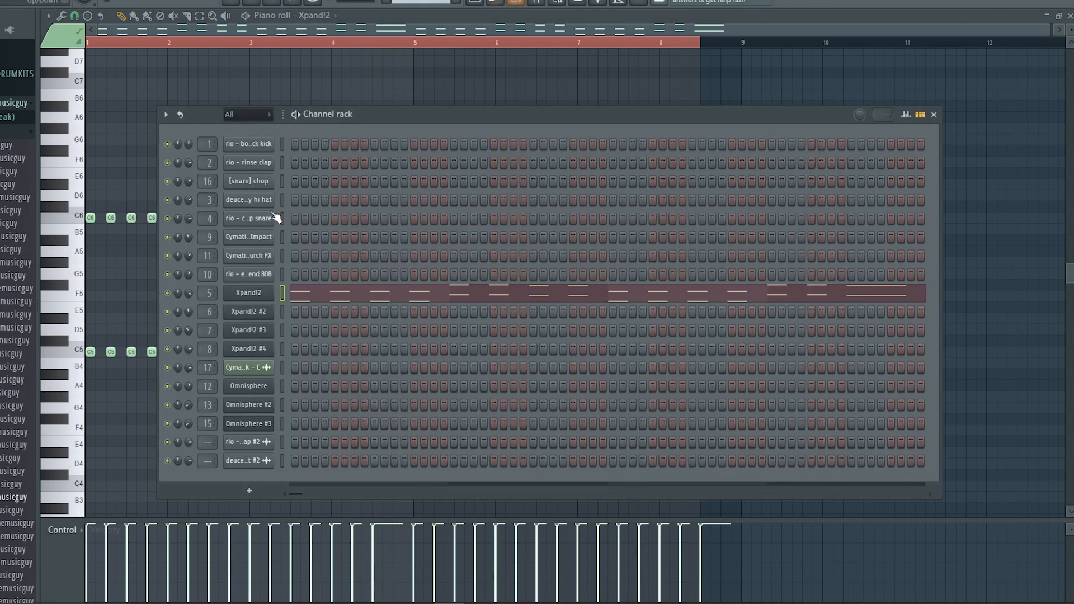
left_click(266, 299)
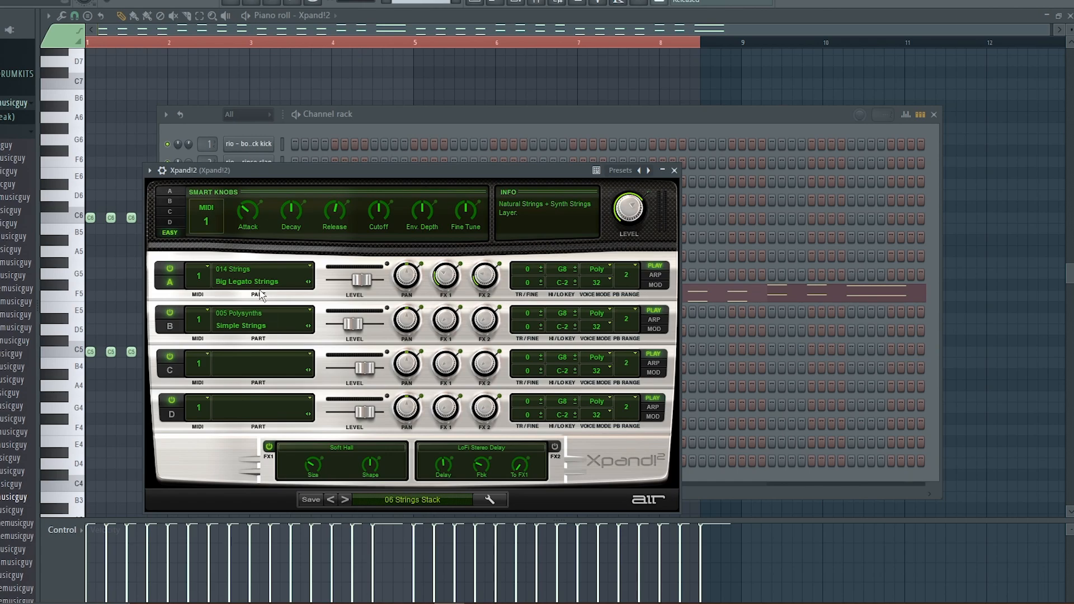
left_click(409, 500)
mouse_move(438, 510)
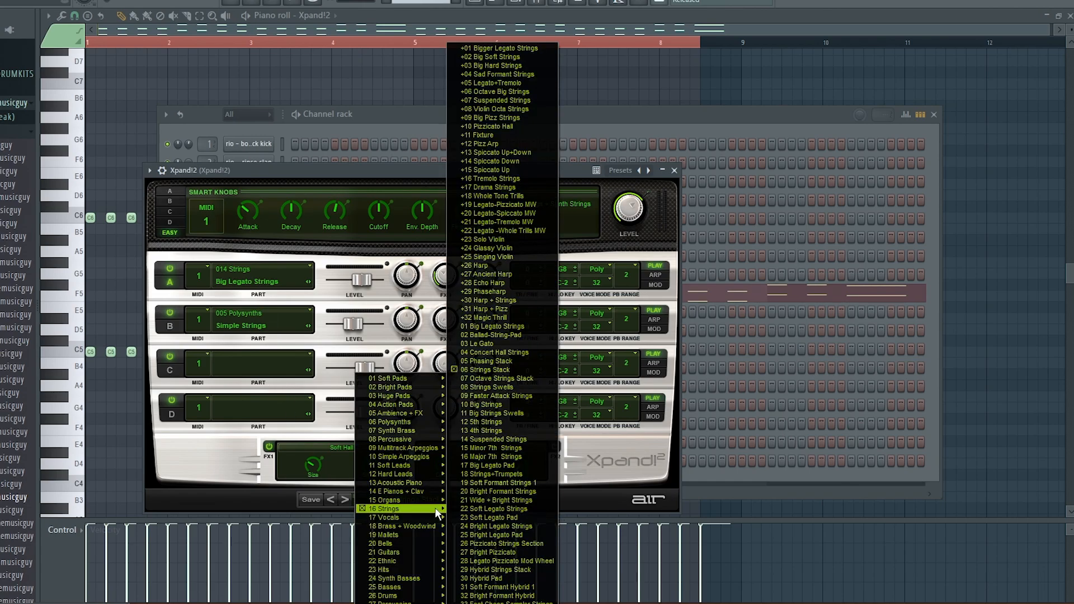
left_click(598, 491)
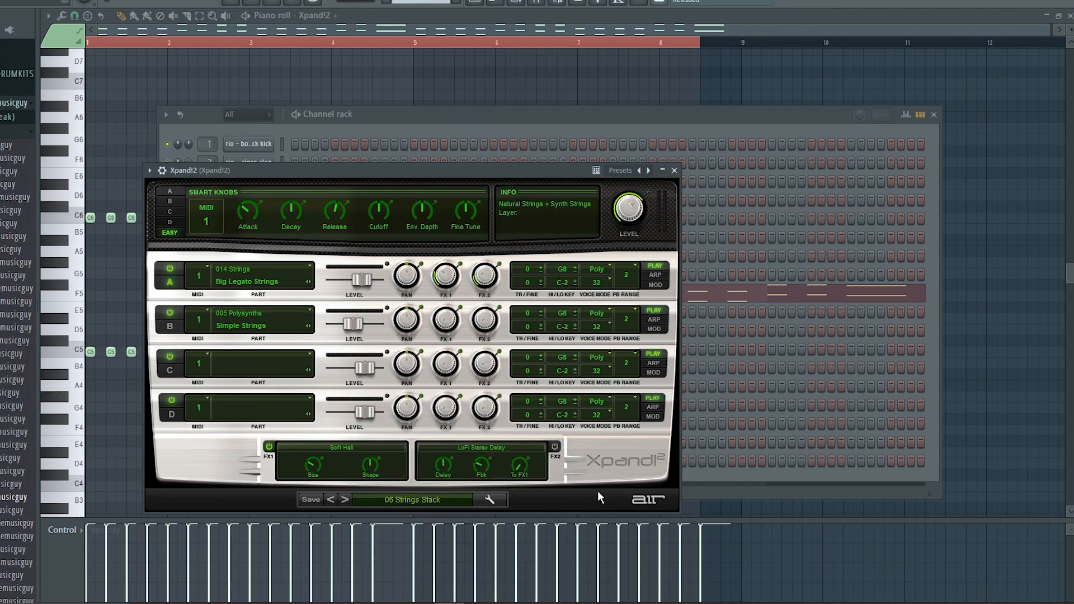
left_click(675, 171)
left_click(139, 42)
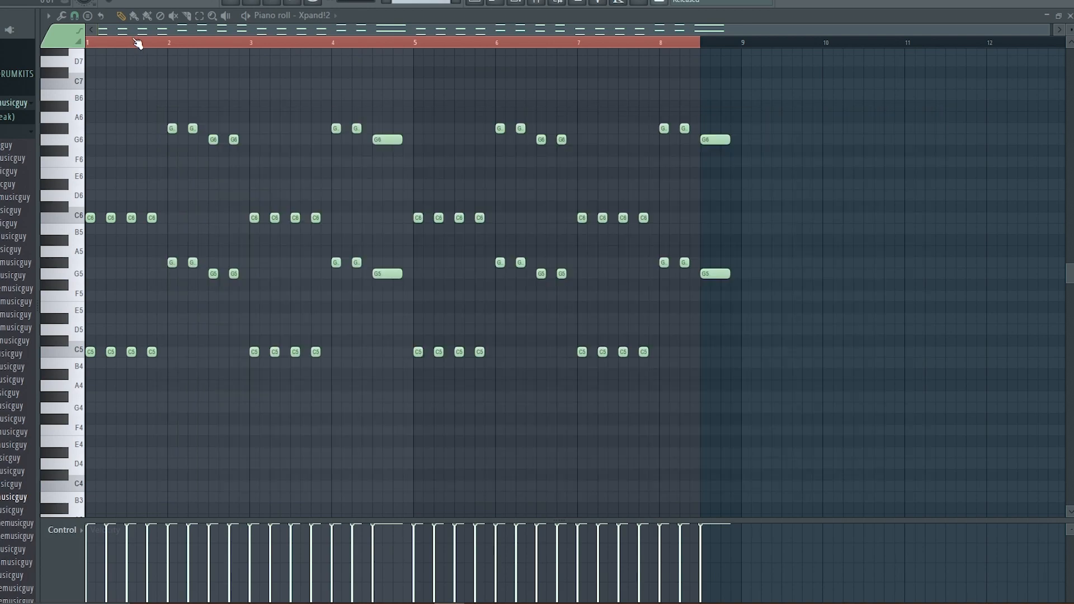
key("space")
key("space")
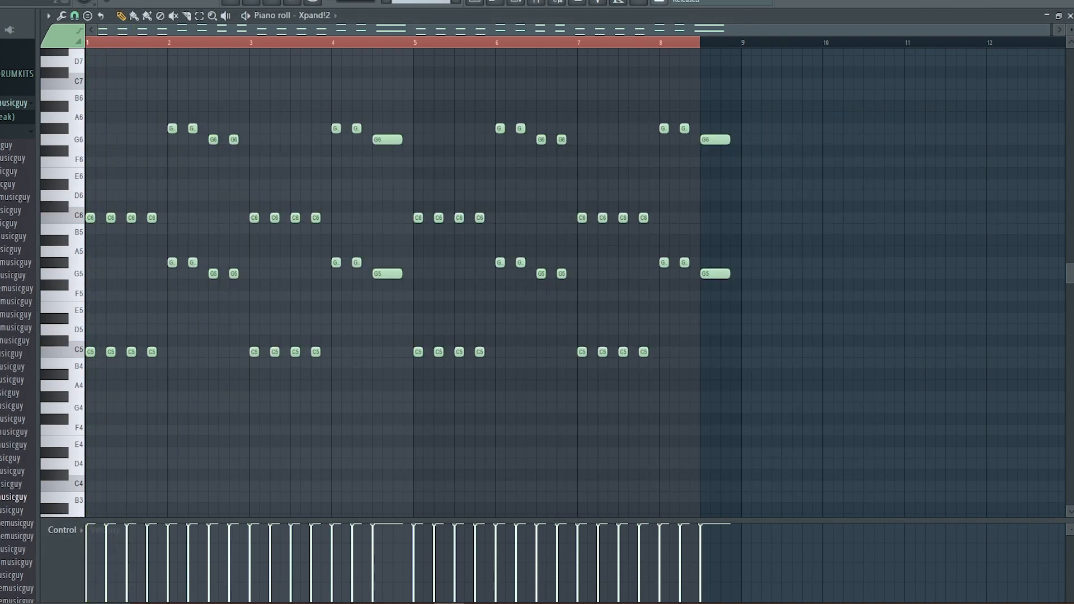
Lower the high cutoff slightly in Fruity parametric EQ 2 on the Xpand!2 mixer track.
left_click(515, 3)
left_click(536, 2)
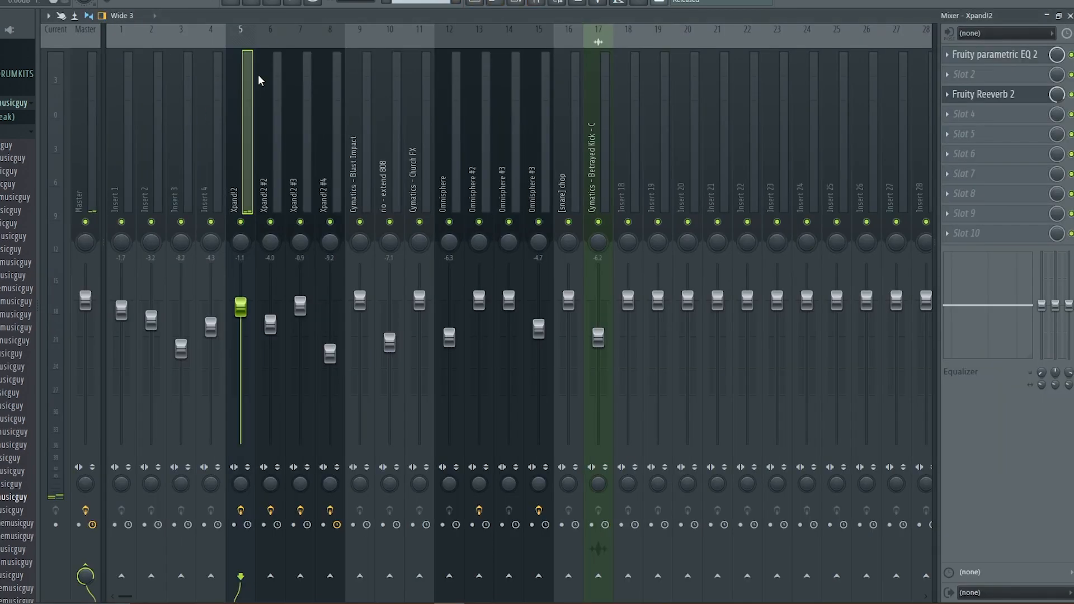
left_click(990, 54)
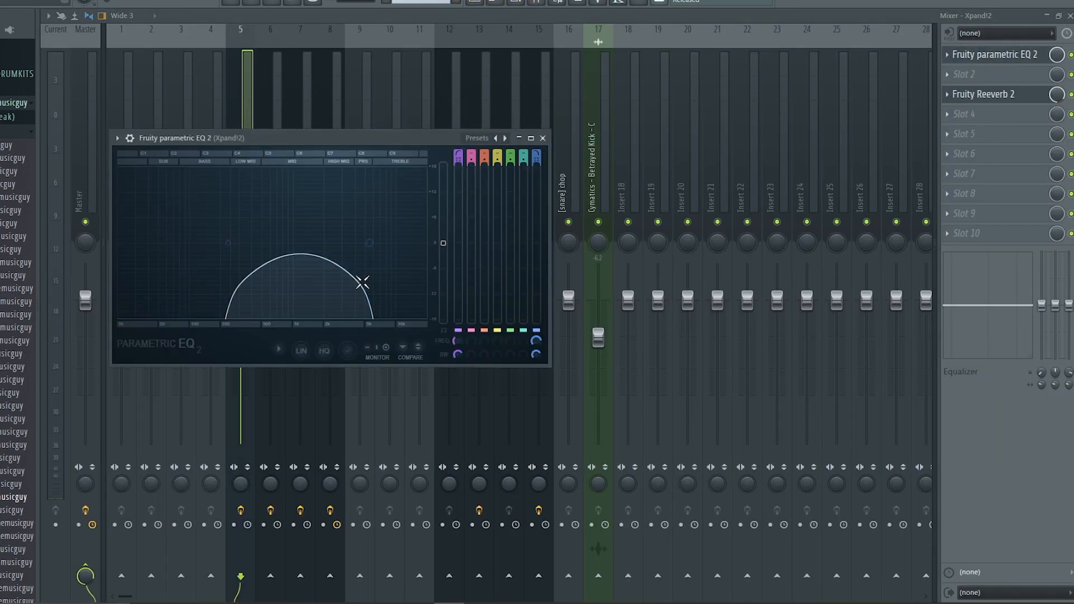
mouse_move(370, 244)
left_mouse_down()
mouse_move(421, 242)
mouse_move(364, 243)
left_mouse_up()
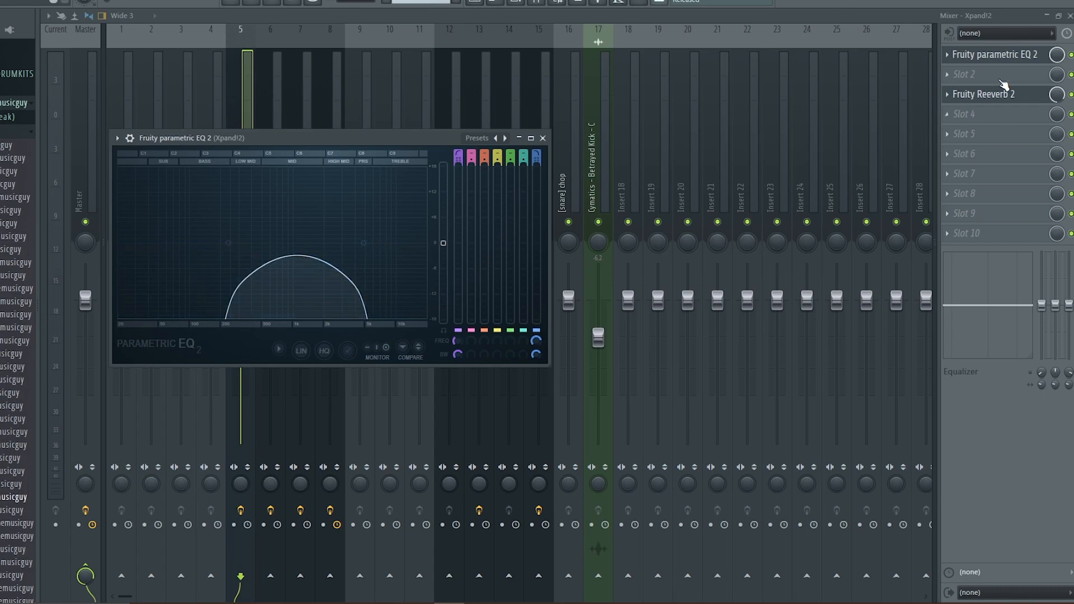
Play the horns and compare their sound with Fruity parametric EQ 2 bypassed and enabled.
left_click(1001, 54)
key("space")
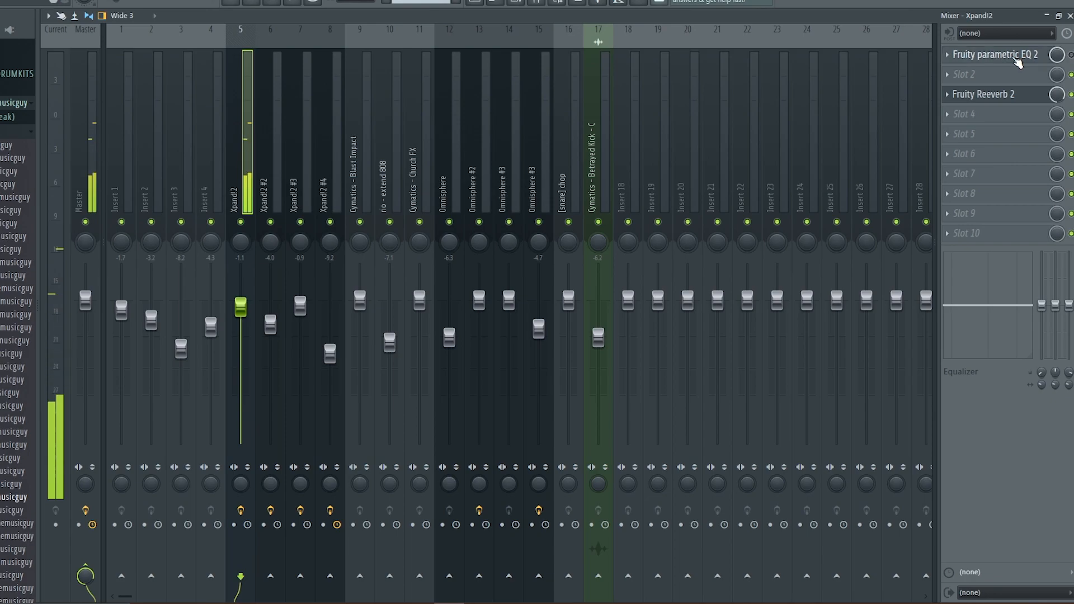
left_click(1016, 58)
left_click(1006, 58)
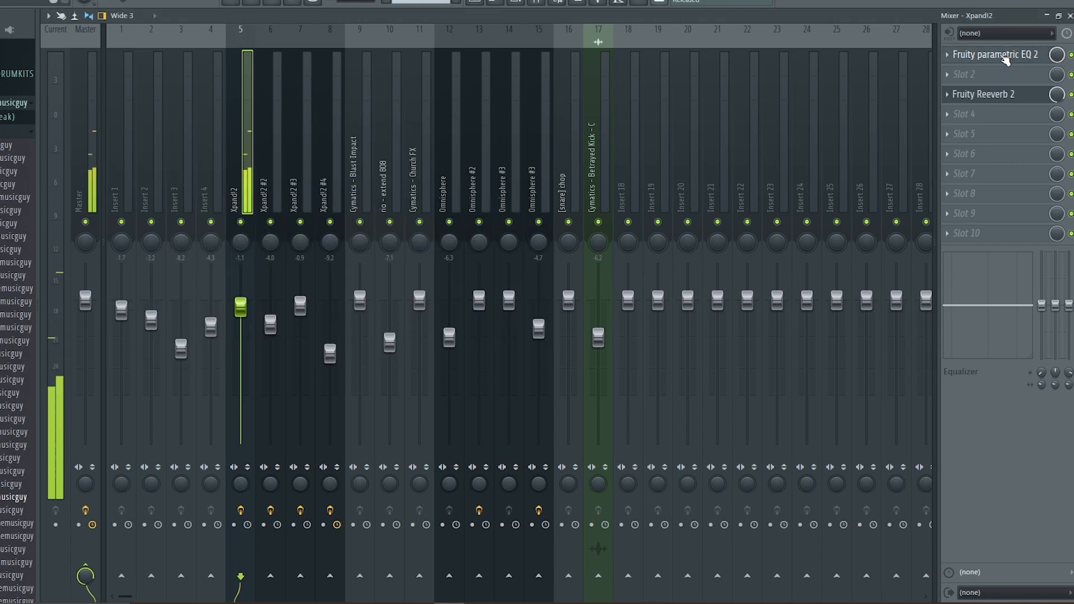
left_click(1006, 58)
left_click(541, 137)
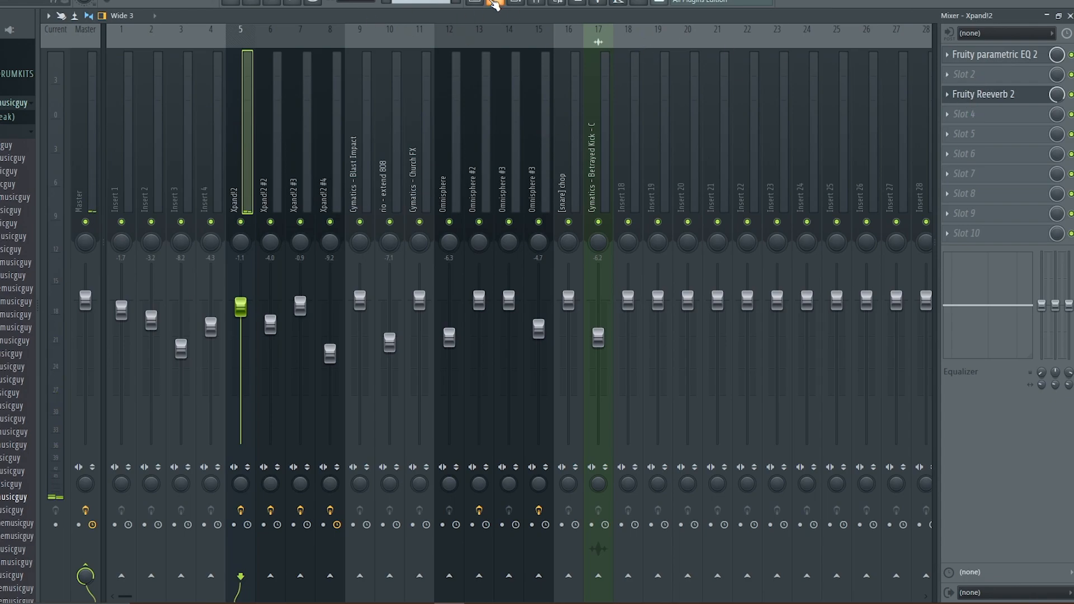
Solo playlist tracks 2 to 5 and play the arrangement from bar 5.
left_click(495, 5)
left_click(388, 45)
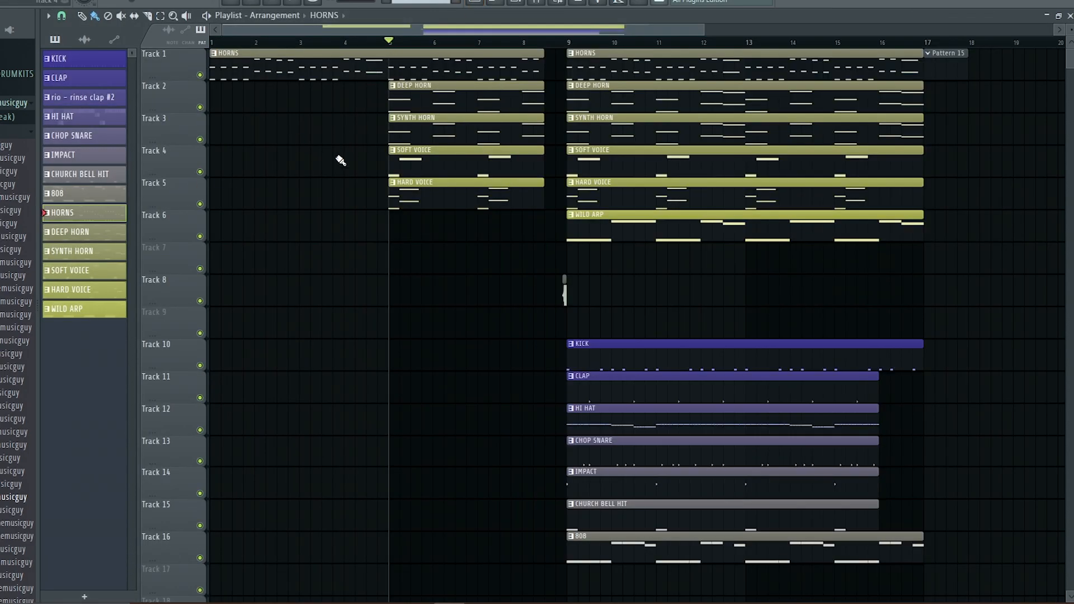
right_click(200, 108)
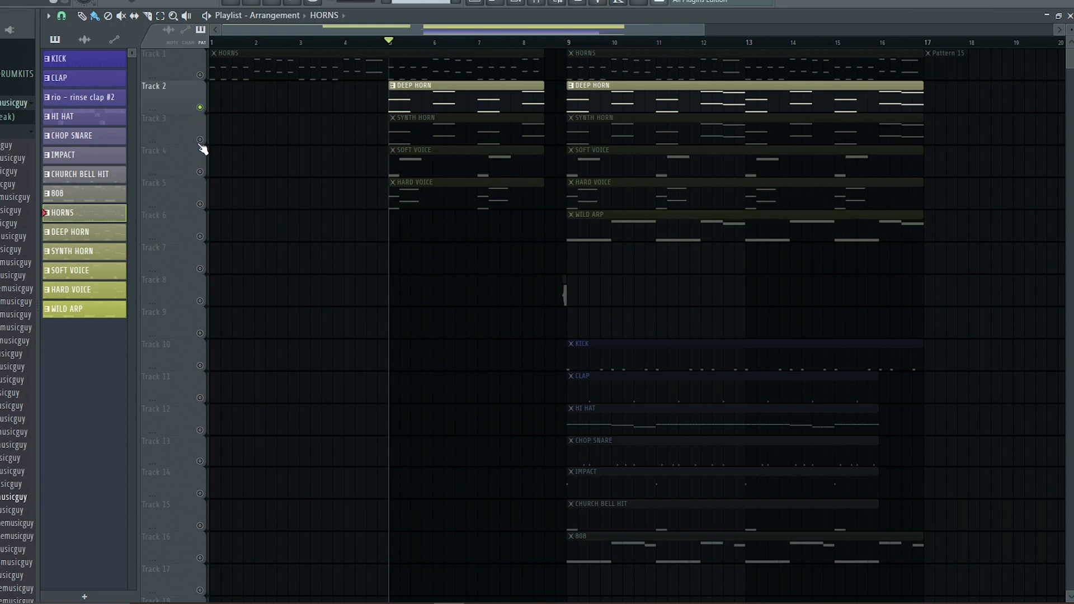
left_click(200, 139)
left_click(200, 172)
left_click(199, 204)
key("space")
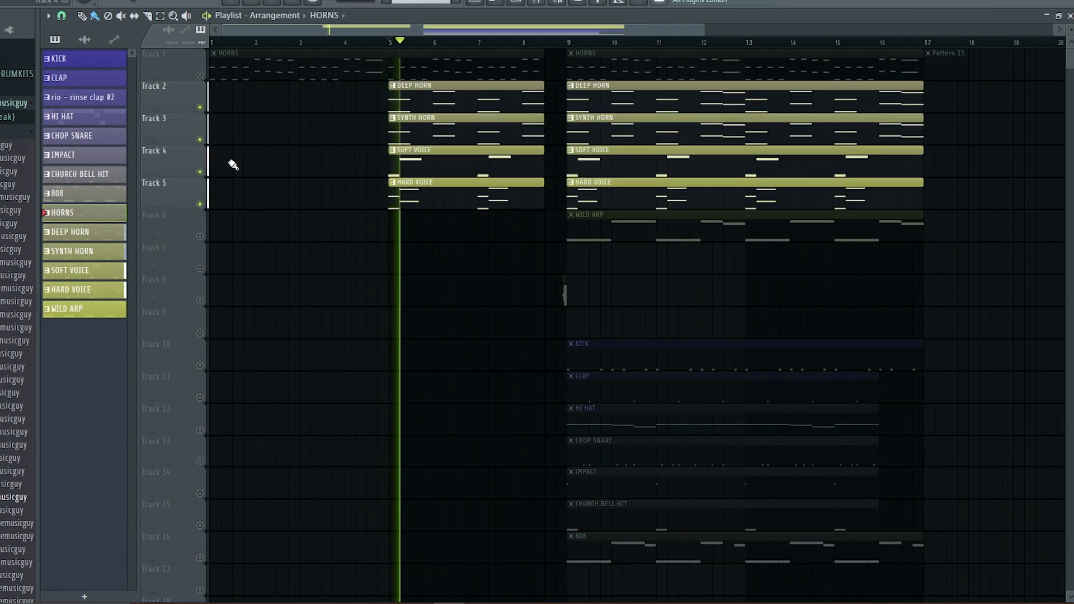
key("space")
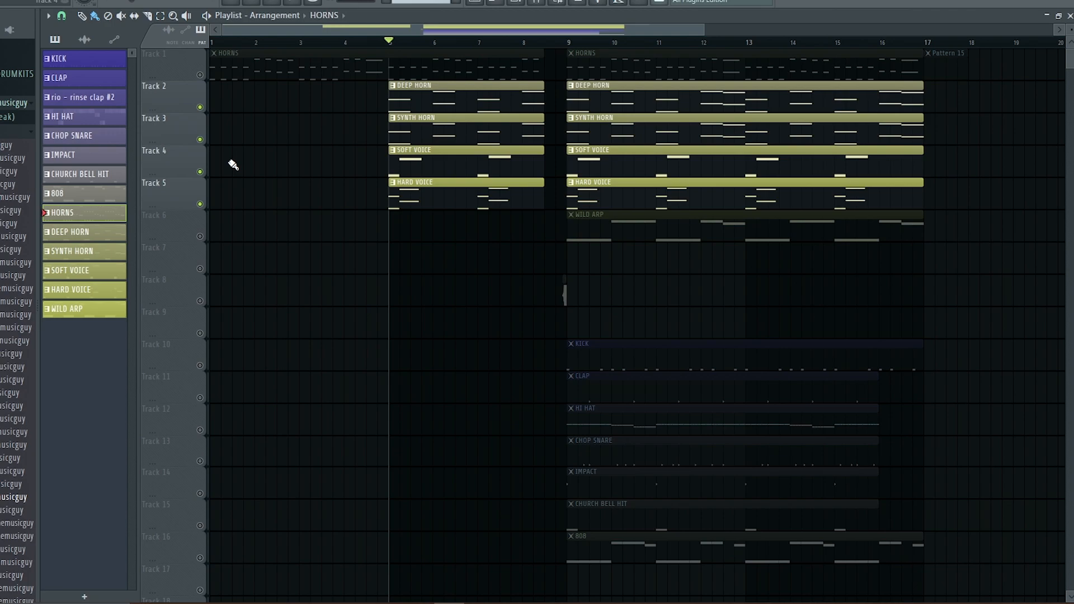
Open the DEEP HORN notes without a time selection and inspect the Xpand!2 #2 preset.
double_click(466, 103)
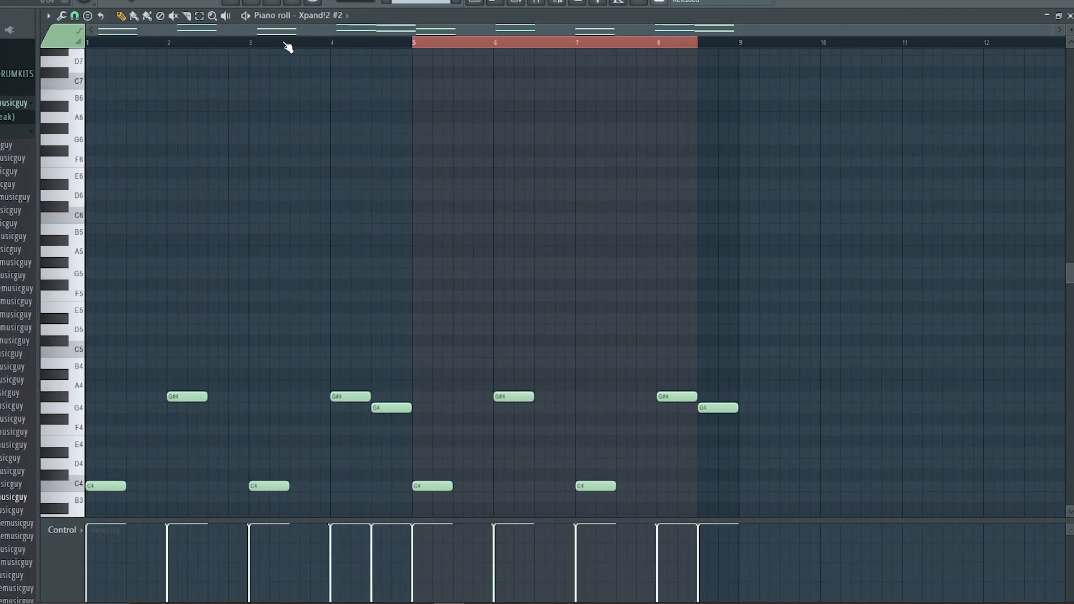
double_click(434, 42)
left_click(515, 2)
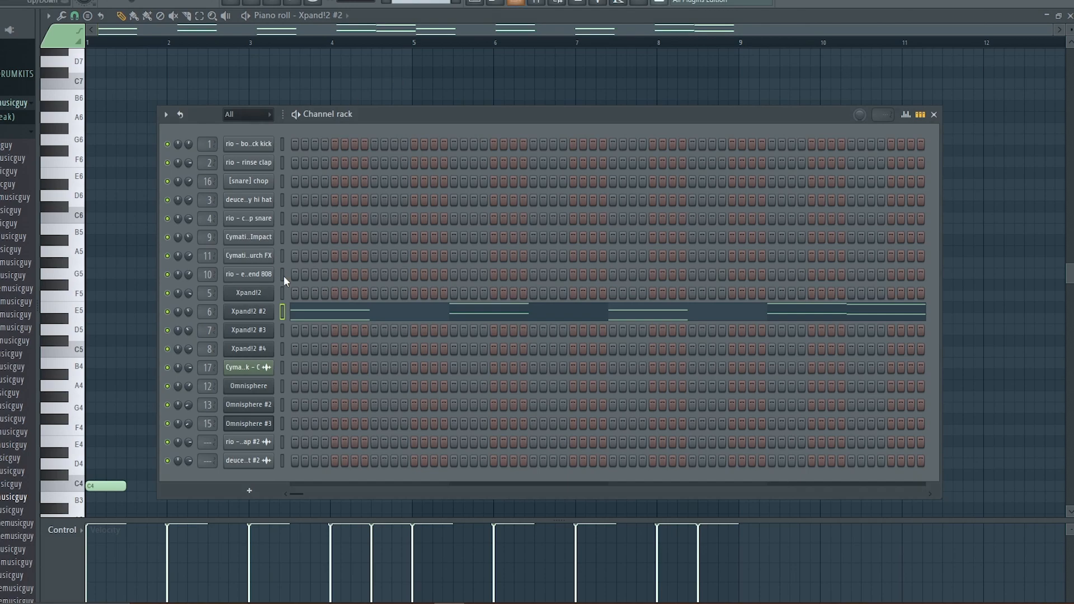
left_click(235, 312)
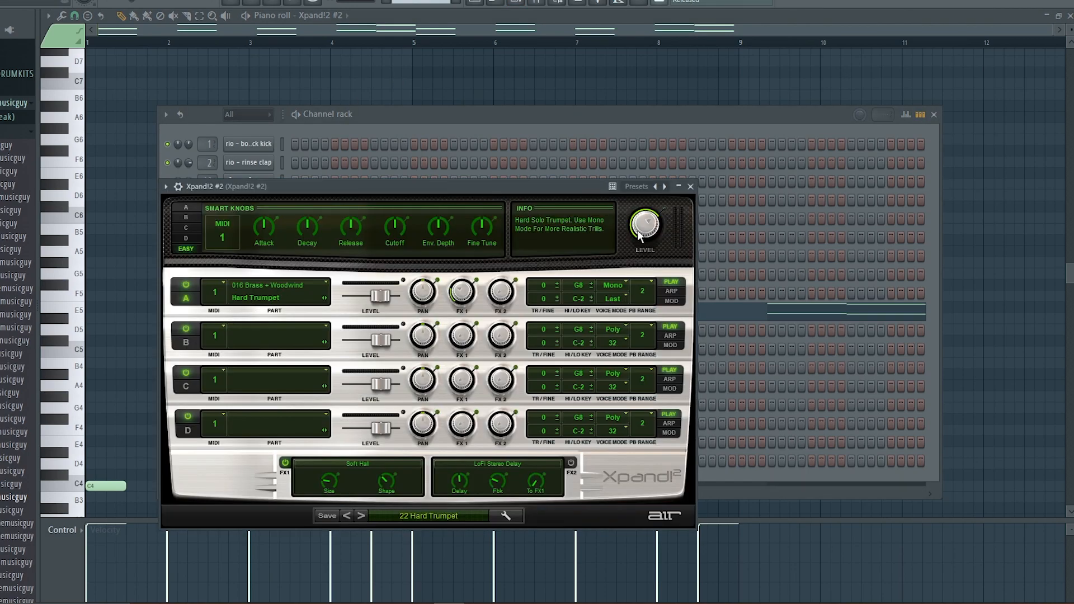
left_click(690, 186)
key("F6")
Play the DEEP HORN pattern while viewing its lower octave notes.
scroll(479, 92, "down", 5)
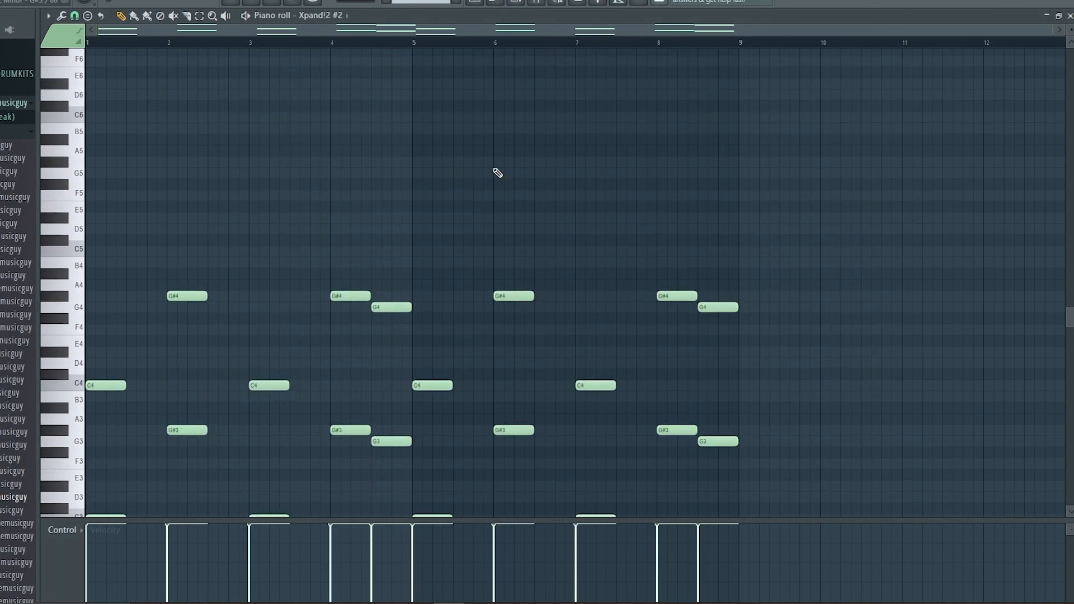
key("space")
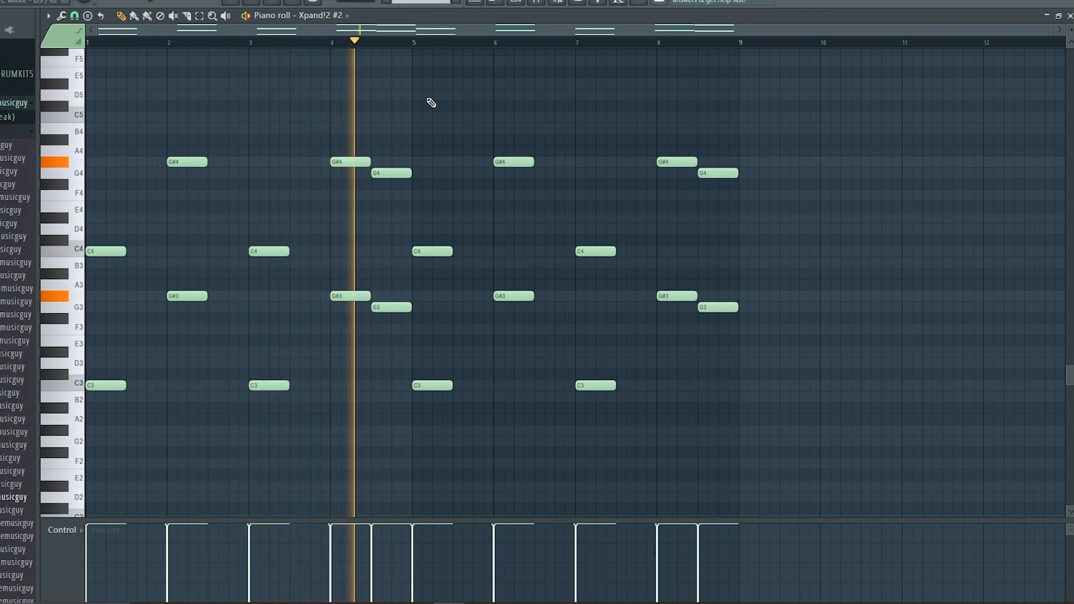
key("space")
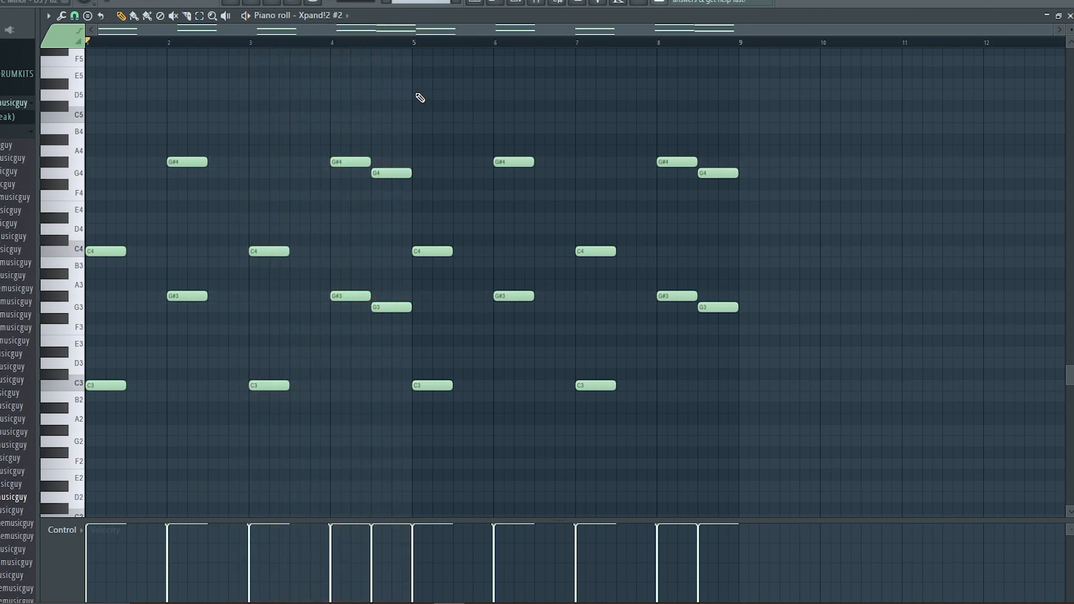
Open the SYNTH HORN notes in the piano roll and clear the time selection.
left_click(519, 3)
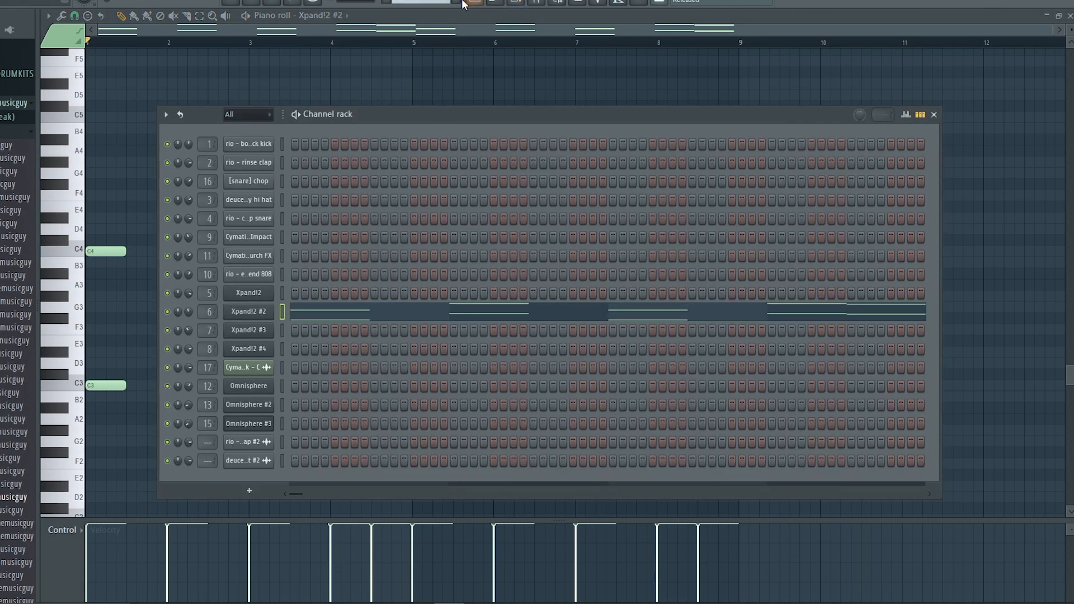
left_click(474, 2)
double_click(448, 132)
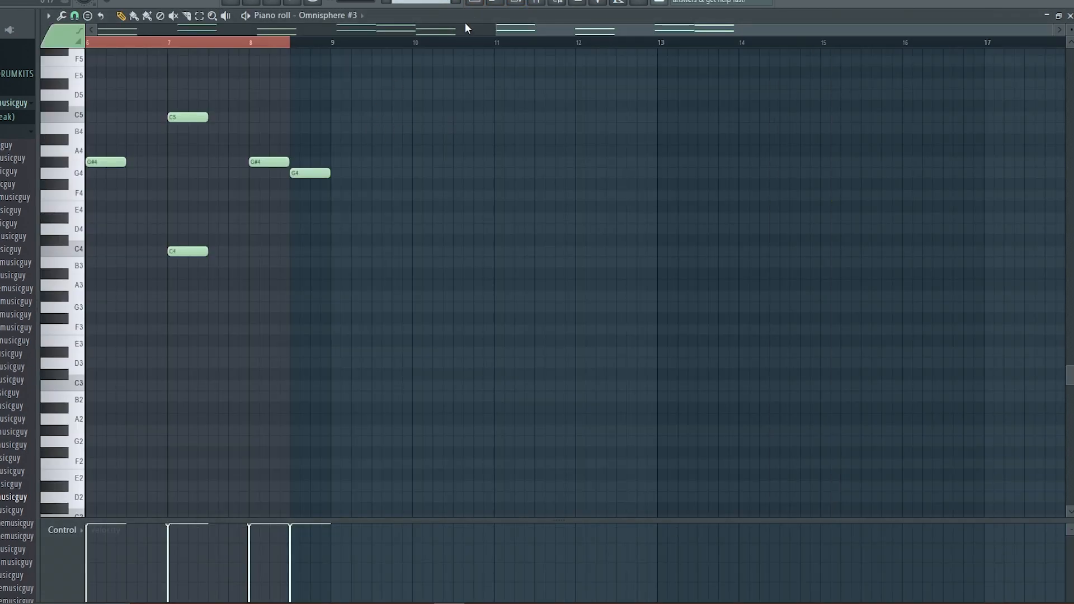
scroll(413, 73, "left", 5)
key("l")
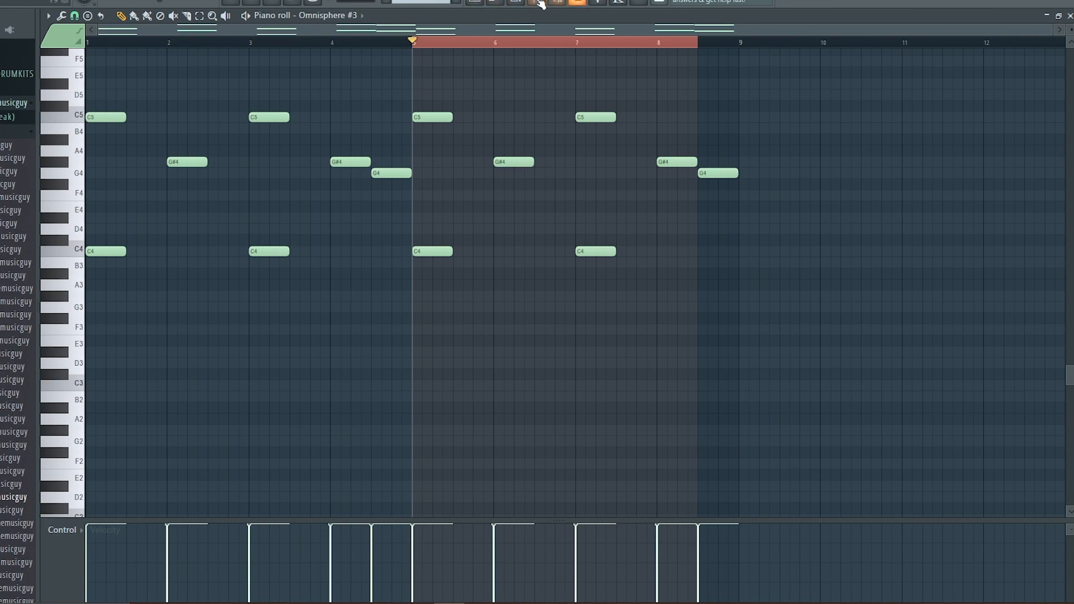
left_click(522, 2)
left_click(496, 24)
right_click(474, 42)
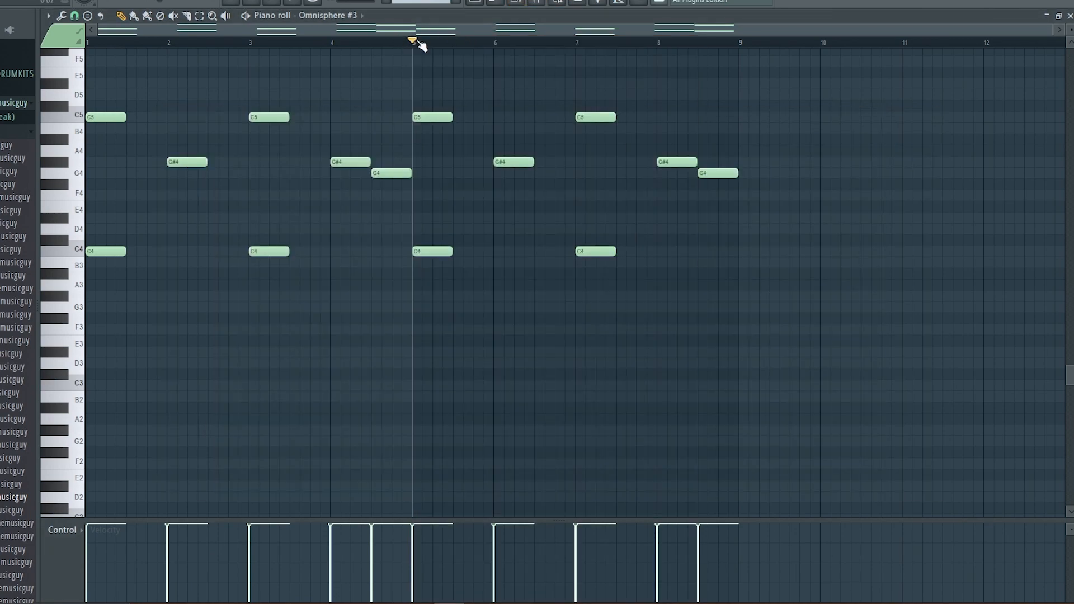
Inspect the patch loaded in Omnisphere #3, then close the instrument.
left_click(515, 3)
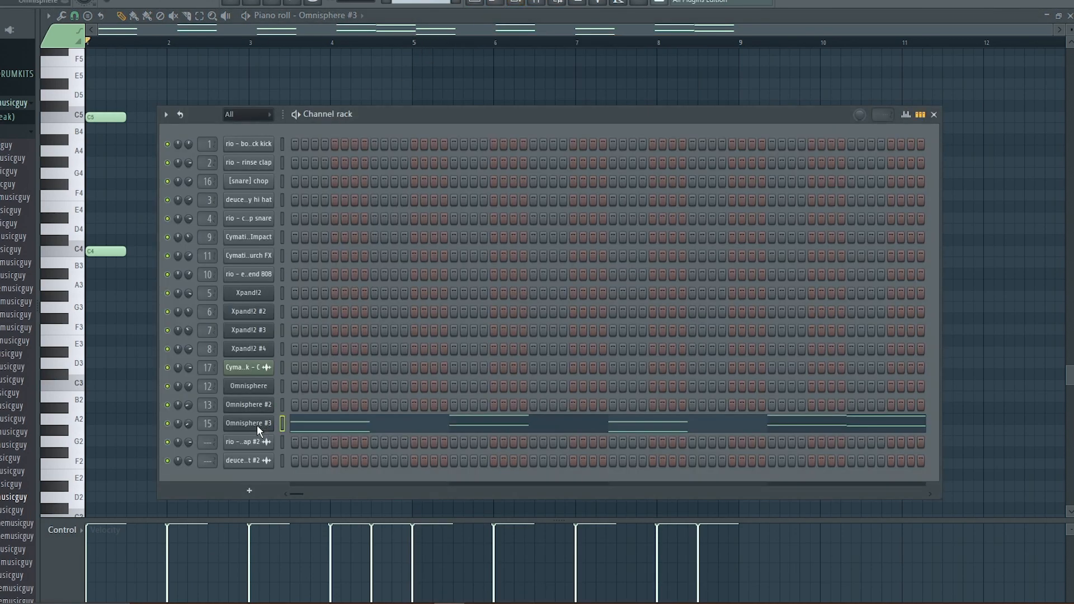
left_click(263, 430)
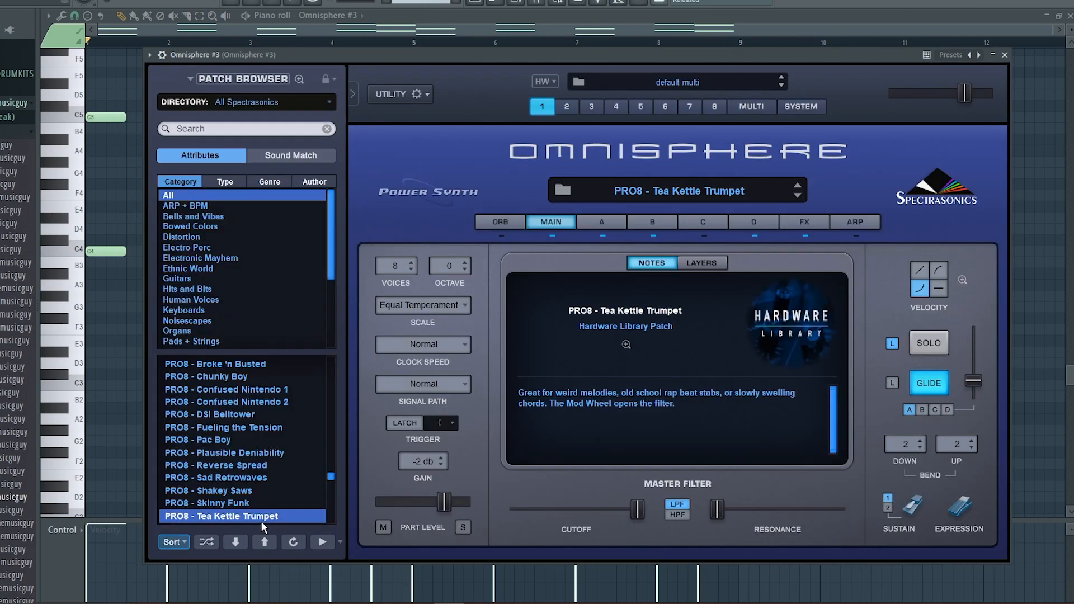
left_click(1004, 55)
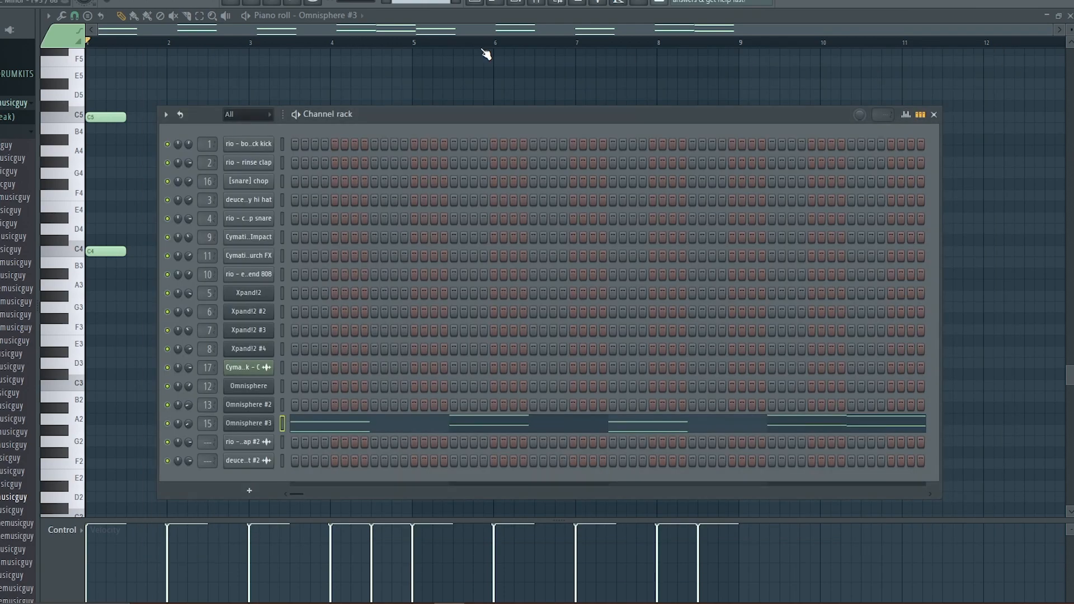
Play the SYNTH HORN pattern while viewing both of its note octaves.
left_click(389, 32)
key("space")
scroll(568, 139, "up", 2)
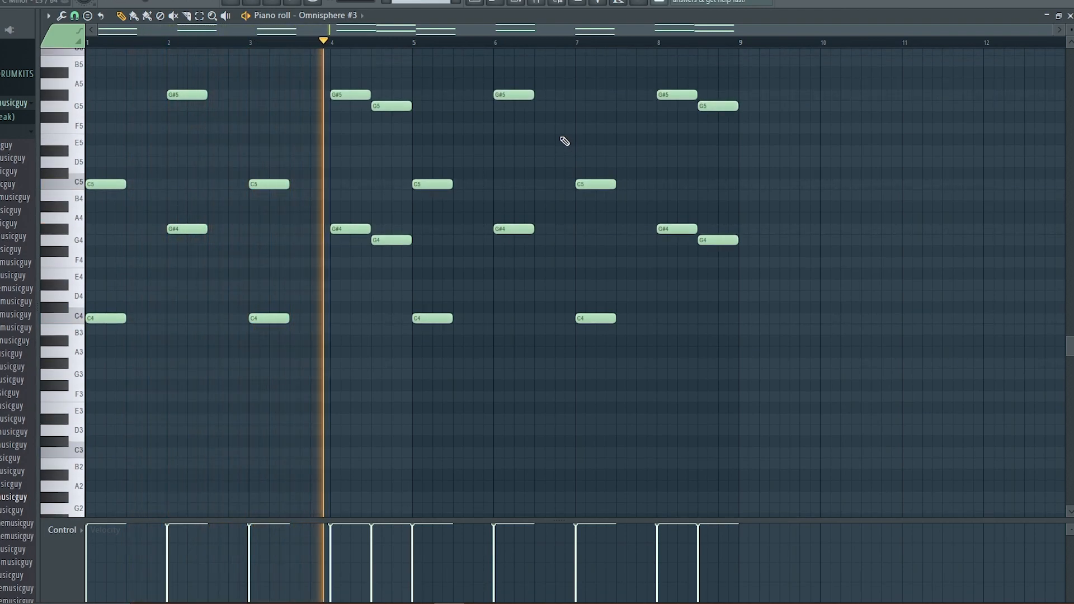
key("space")
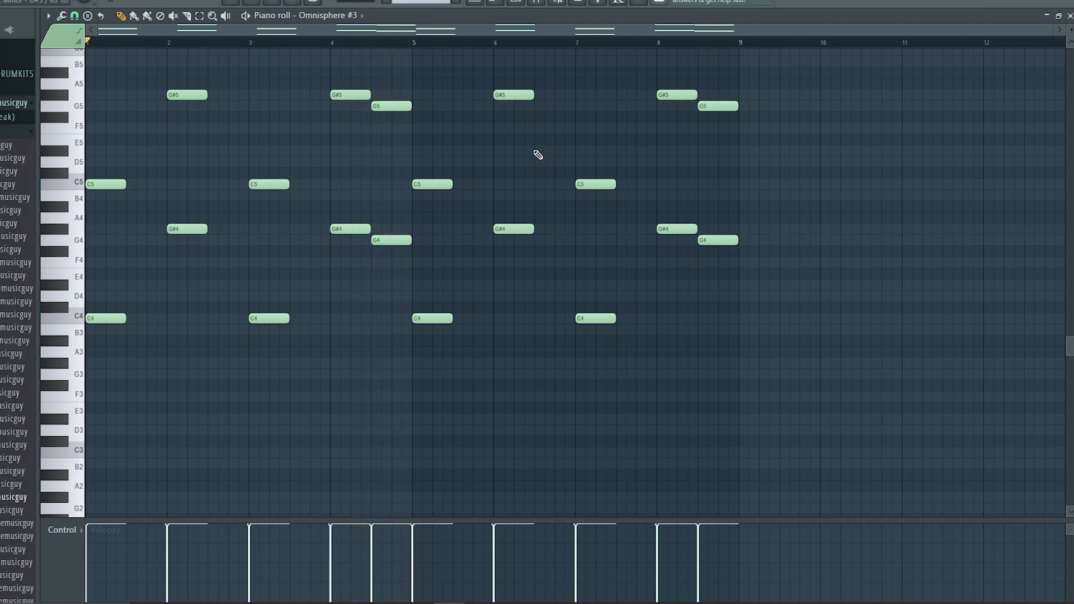
Open the SOFT VOICE notes in the piano roll and clear the time selection.
key("F6")
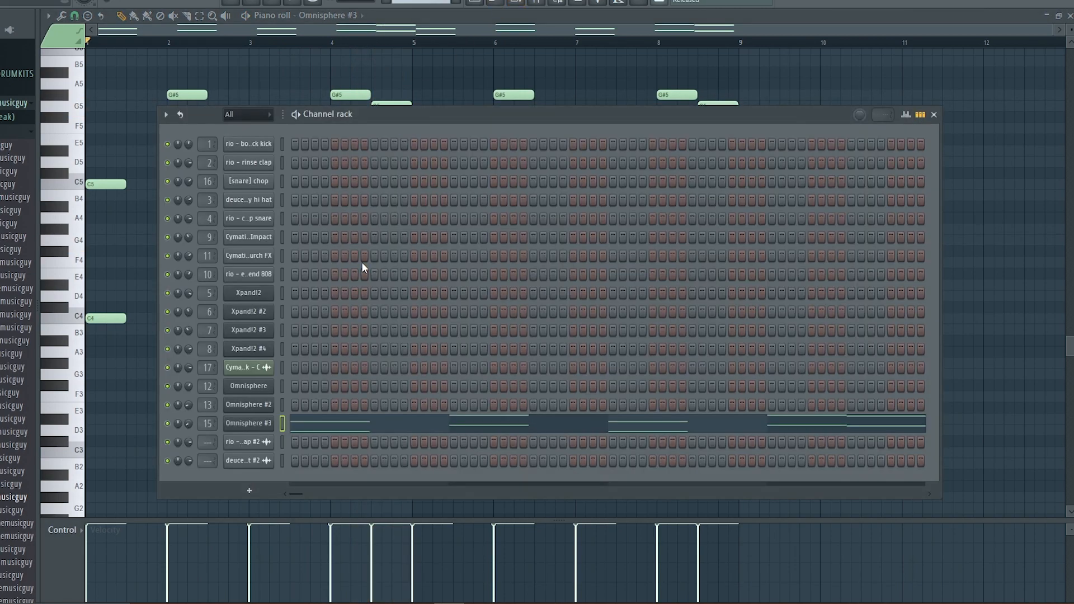
left_click(474, 3)
double_click(447, 158)
left_click_drag(534, 42, 382, 46)
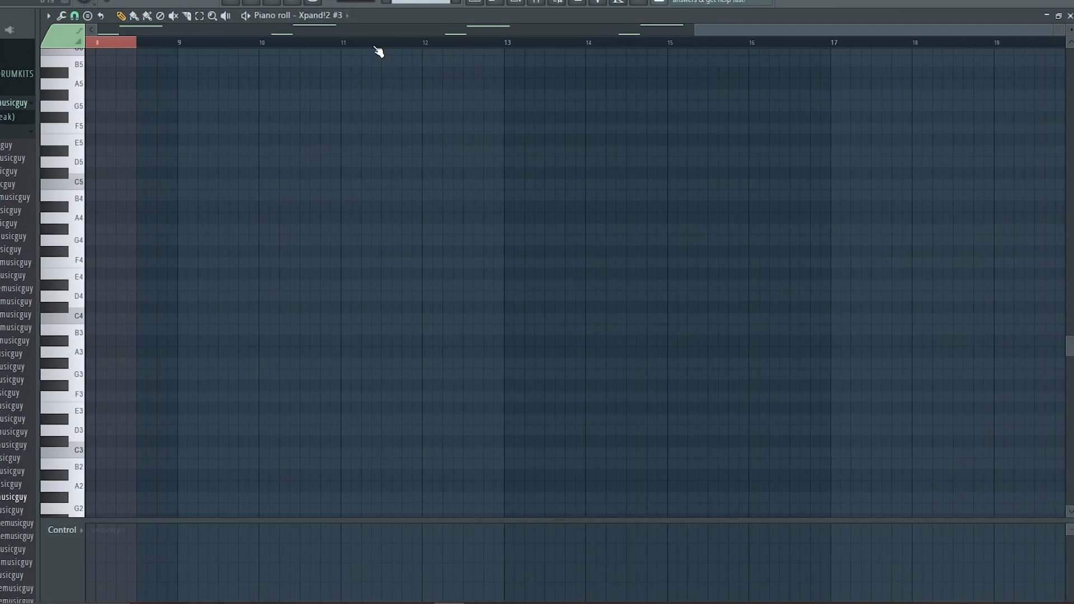
left_click_drag(728, 35, 216, 53)
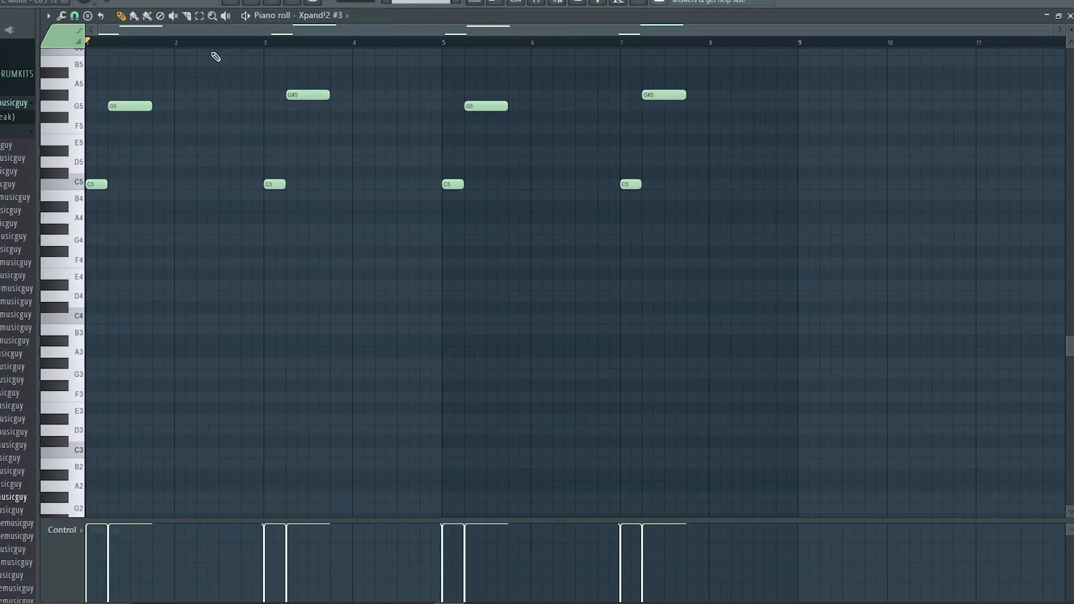
left_click_drag(22, 62, 348, 35)
Inspect the preset loaded in Xpand!2 #3, then close the instrument.
left_click(525, 4)
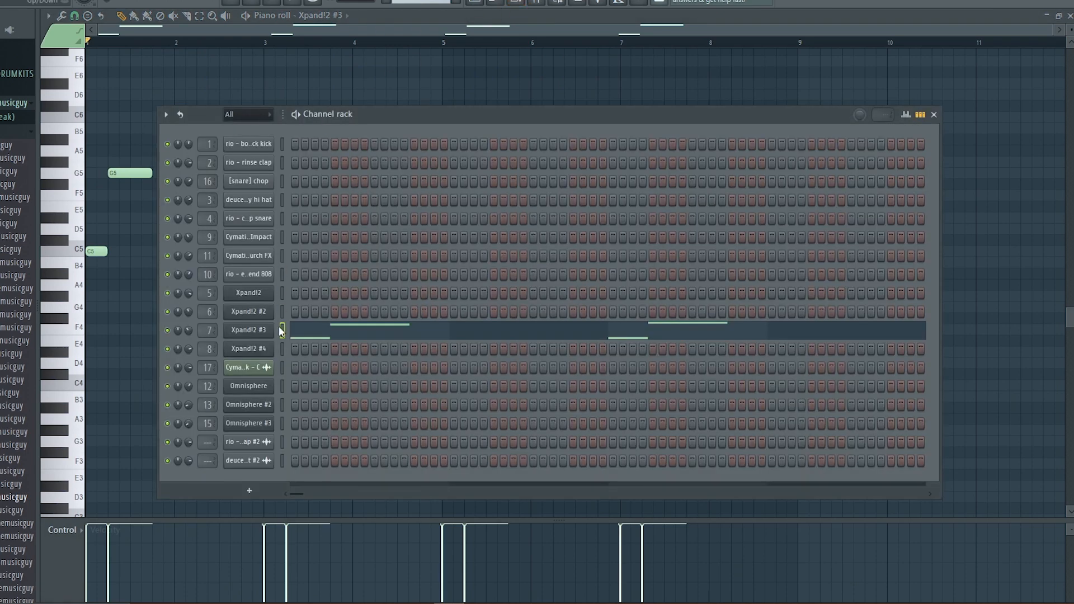
left_click(277, 327)
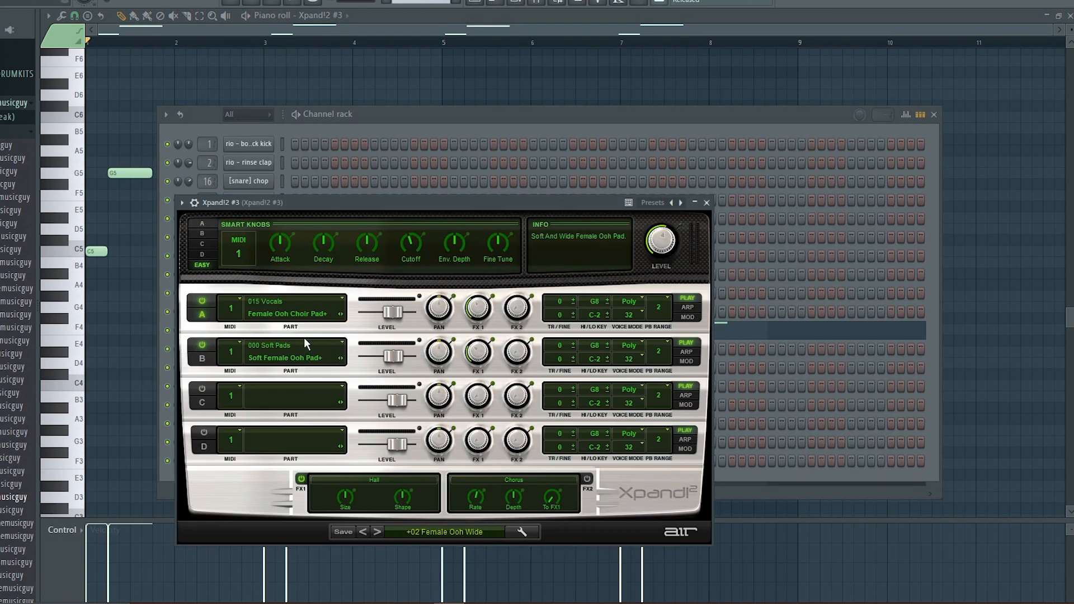
left_click(707, 203)
Play the SOFT VOICE pattern in the piano roll, then stop playback.
left_click(167, 45)
key("space")
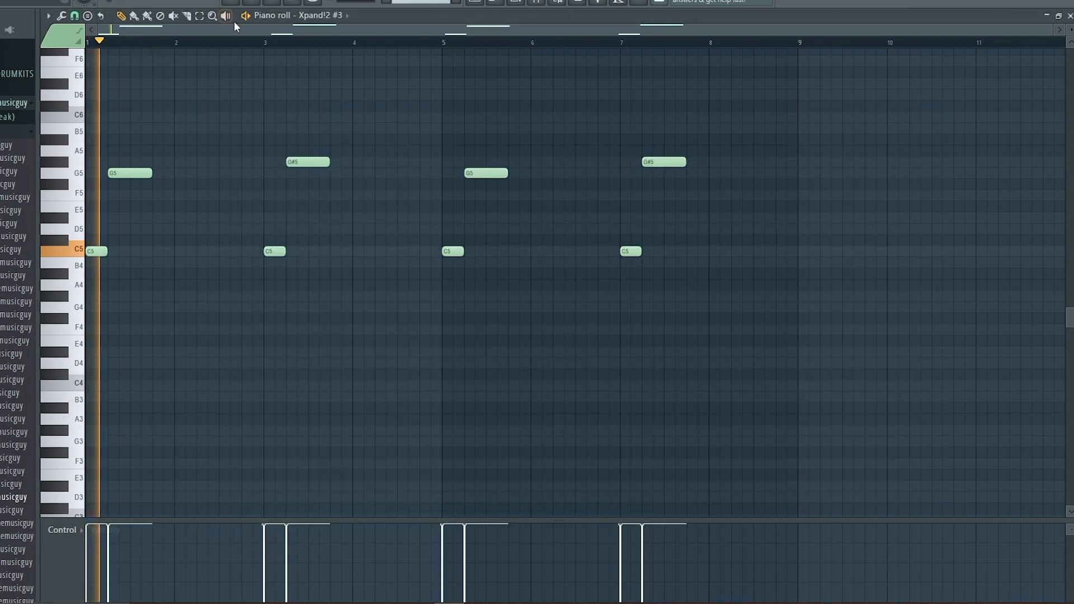
key("space")
Open the HARD VOICE notes in the piano roll, clear the time selection and view both note octaves.
left_click(519, 2)
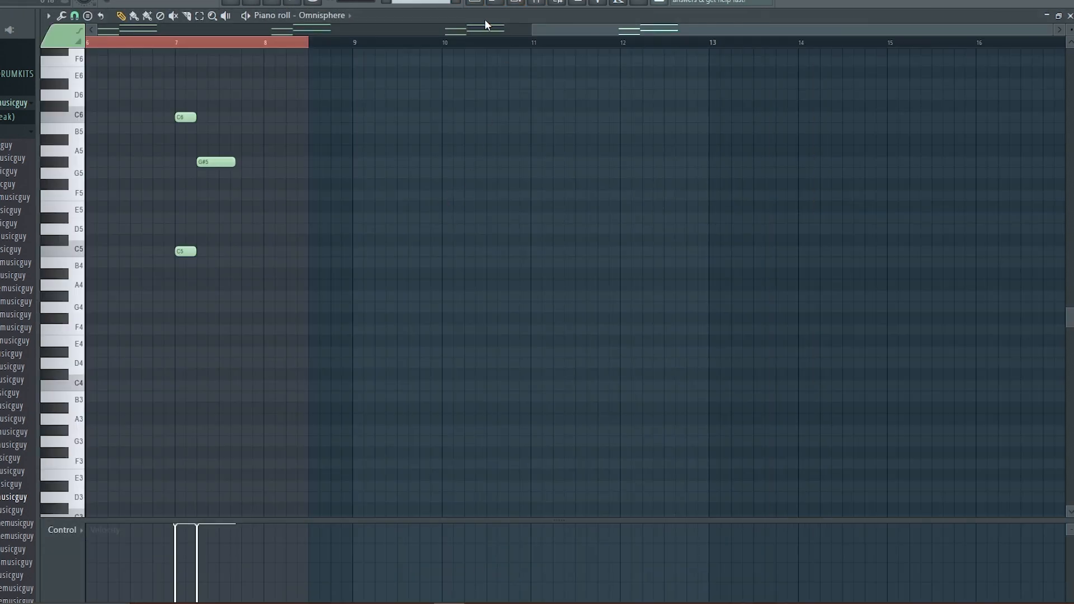
scroll(346, 93, "left", 5)
right_click(480, 42)
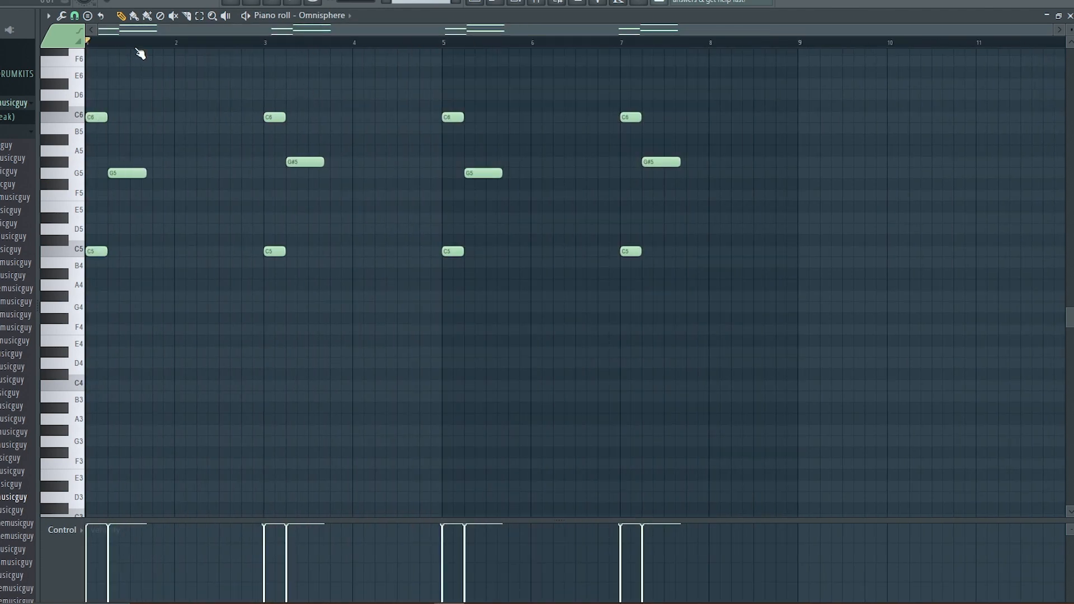
scroll(144, 103, "up", 3)
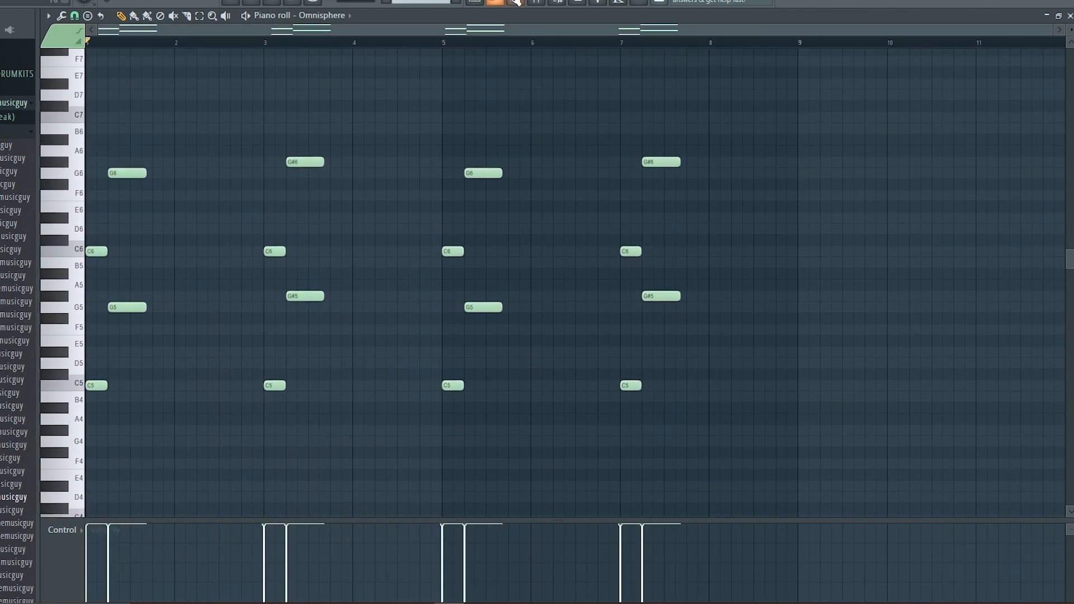
Open the HARD VOICE Omnisphere instrument and look through the Gospel Choir patches in its browser, then close it.
left_click(515, 3)
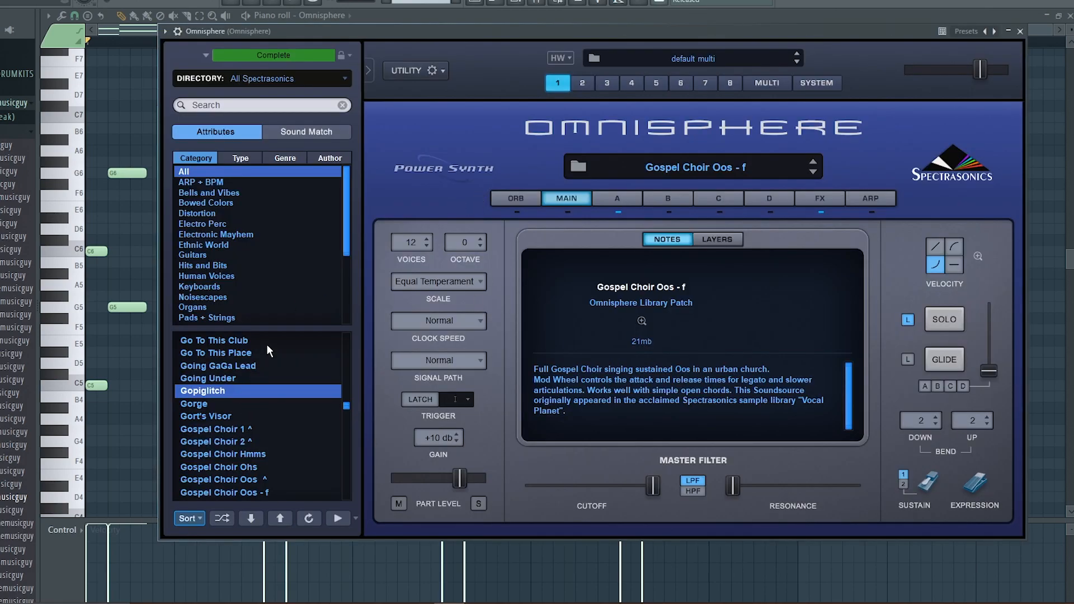
scroll(301, 411, "down", 2)
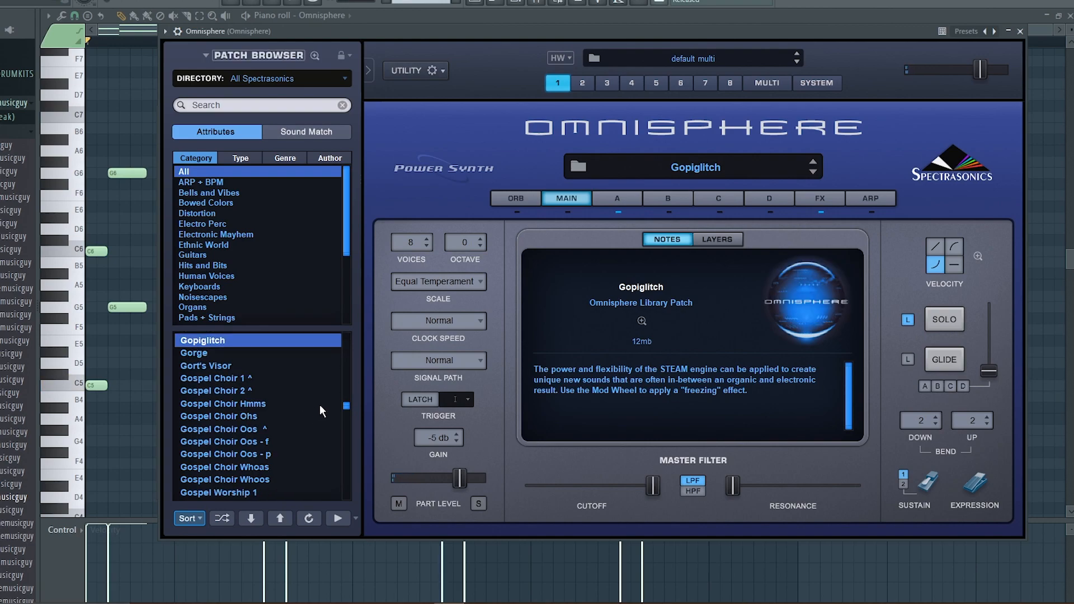
scroll(314, 409, "down", 1)
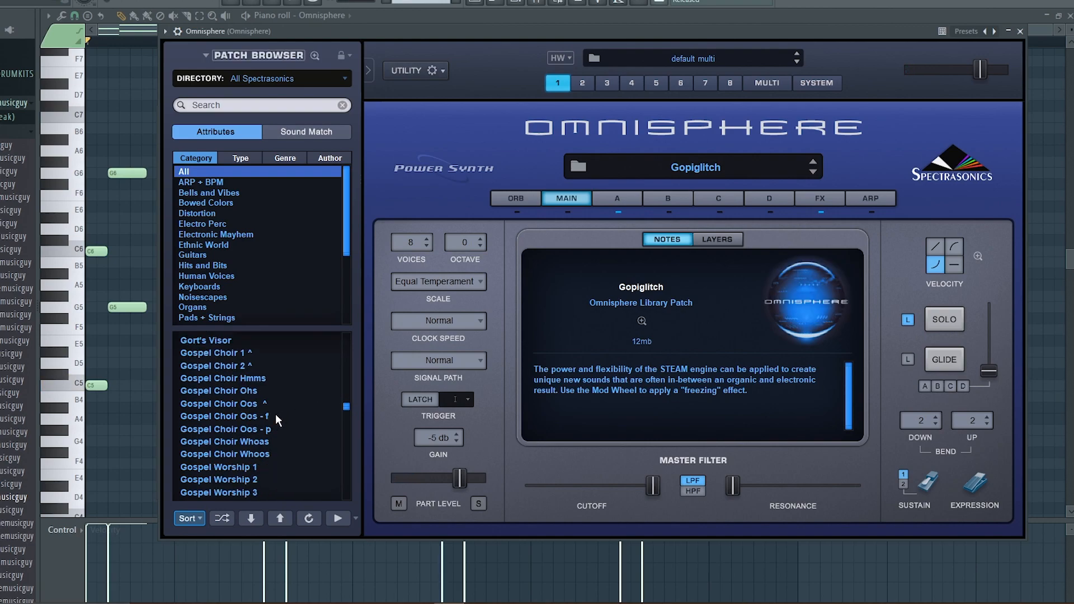
left_click(1020, 32)
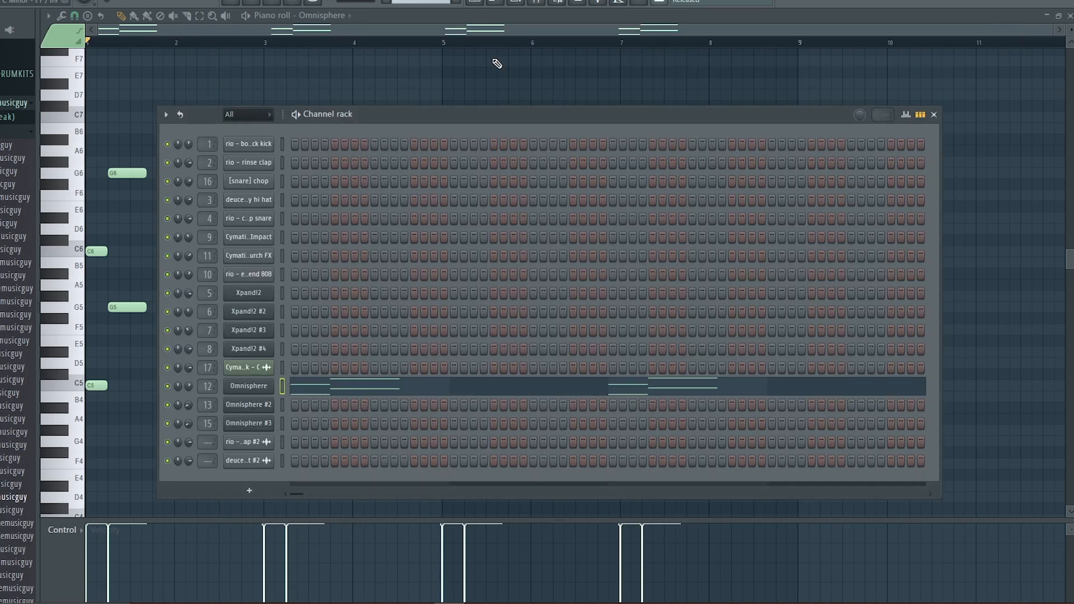
Return to the playlist and place the playhead at bar 5, where the HARD VOICE clip starts.
left_click(490, 25)
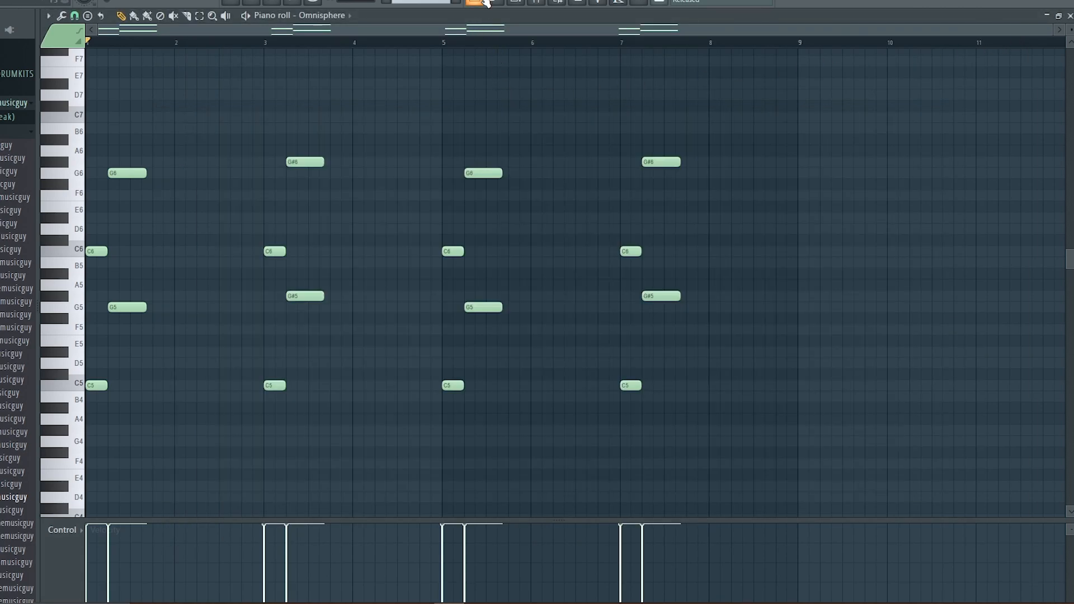
left_click(486, 3)
left_click(389, 41)
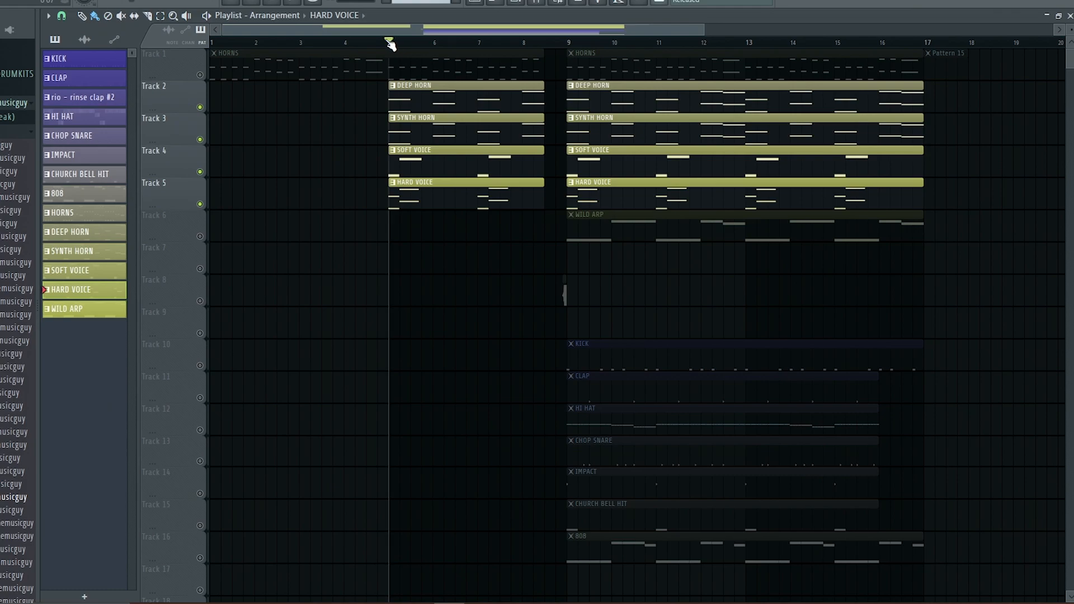
Try the Gospel Worship 3, Gospel Choir Oos - f, Gospel Choir Whoas and Gospel Choir Oos - p patches in Omnisphere, then close it.
left_click(523, 7)
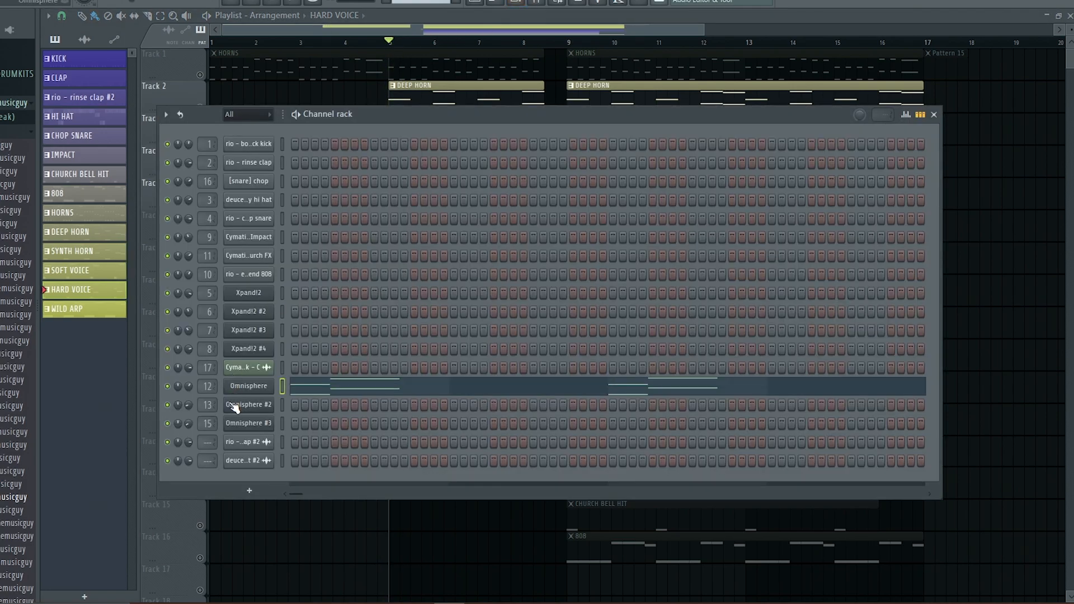
left_click(246, 388)
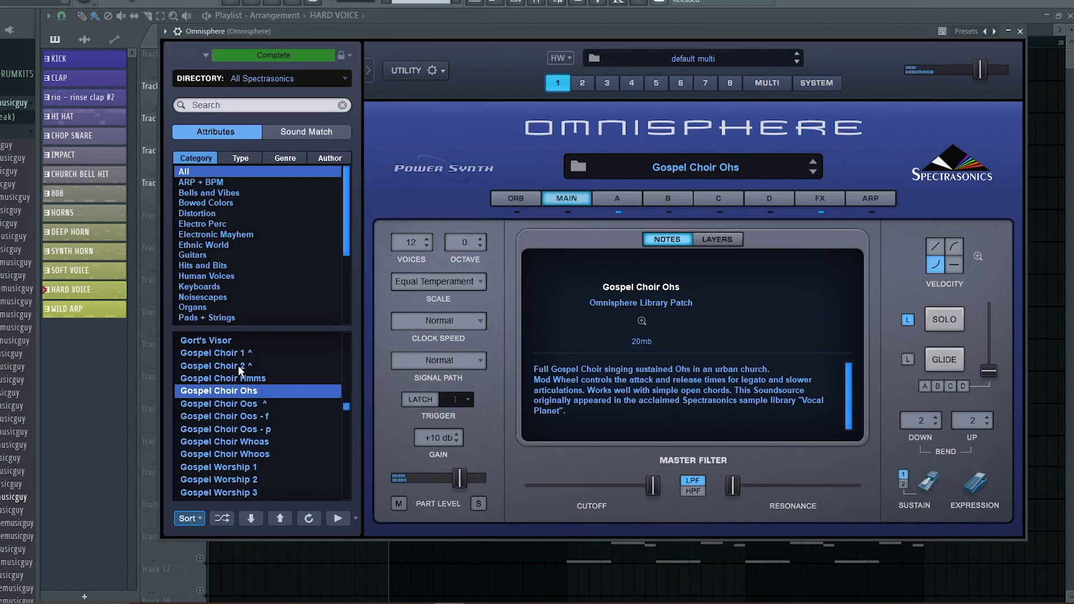
left_click(252, 492)
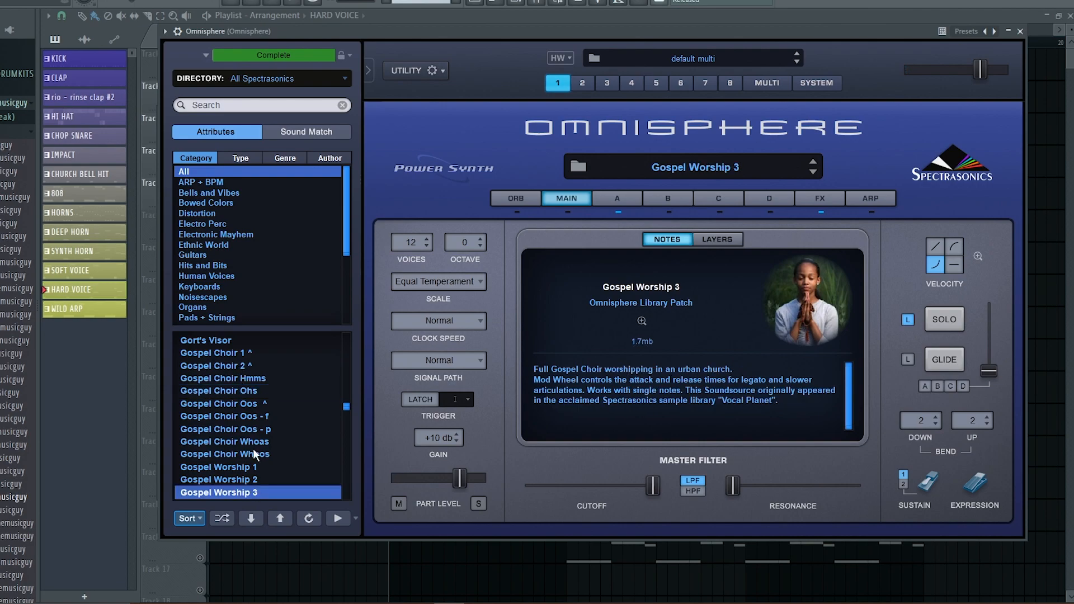
left_click(256, 419)
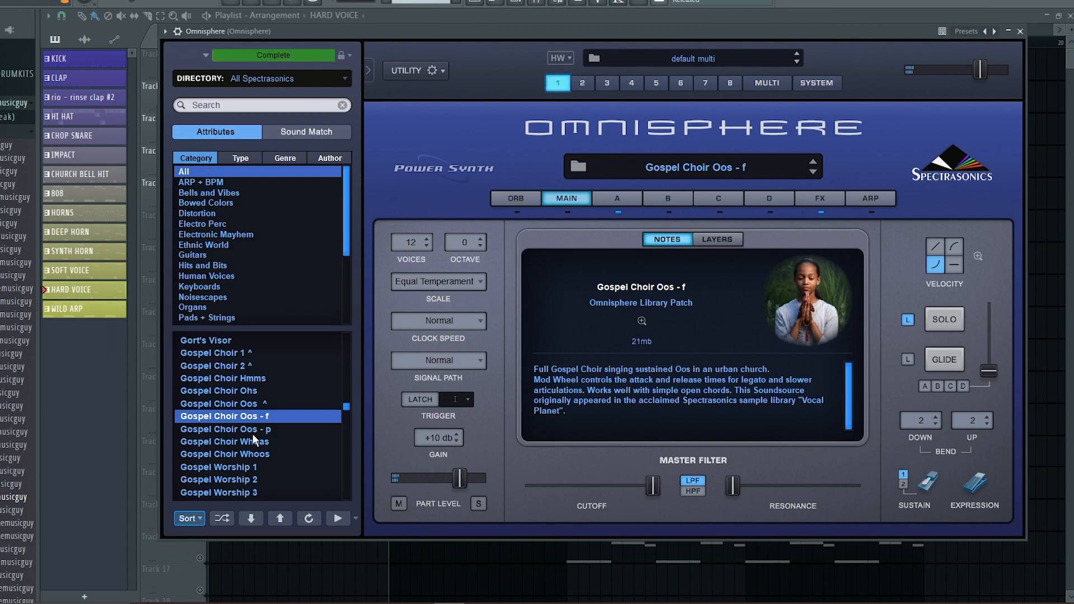
left_click(253, 436)
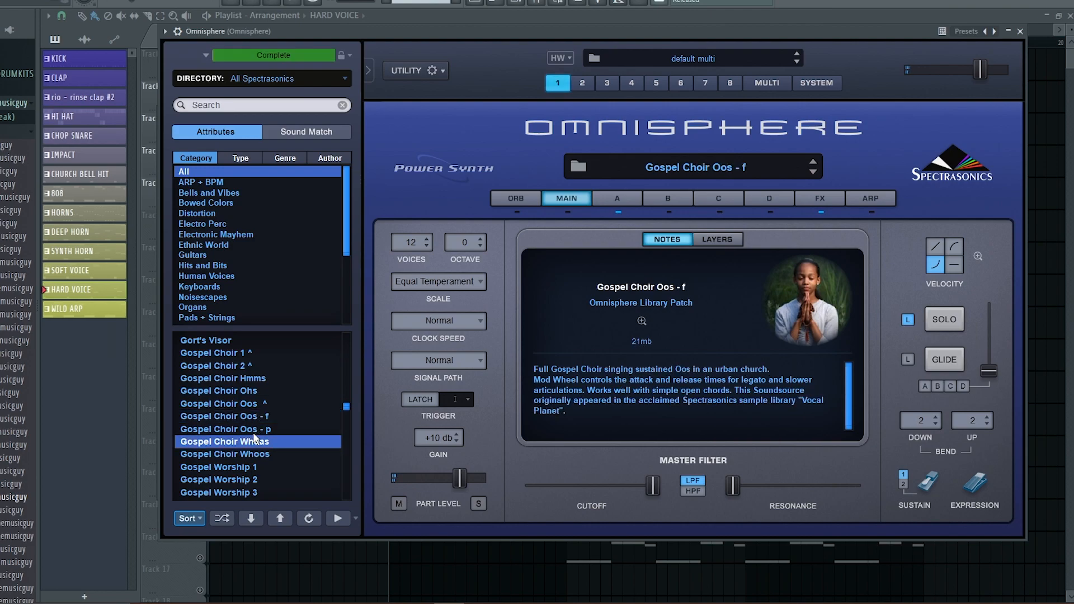
left_click(274, 430)
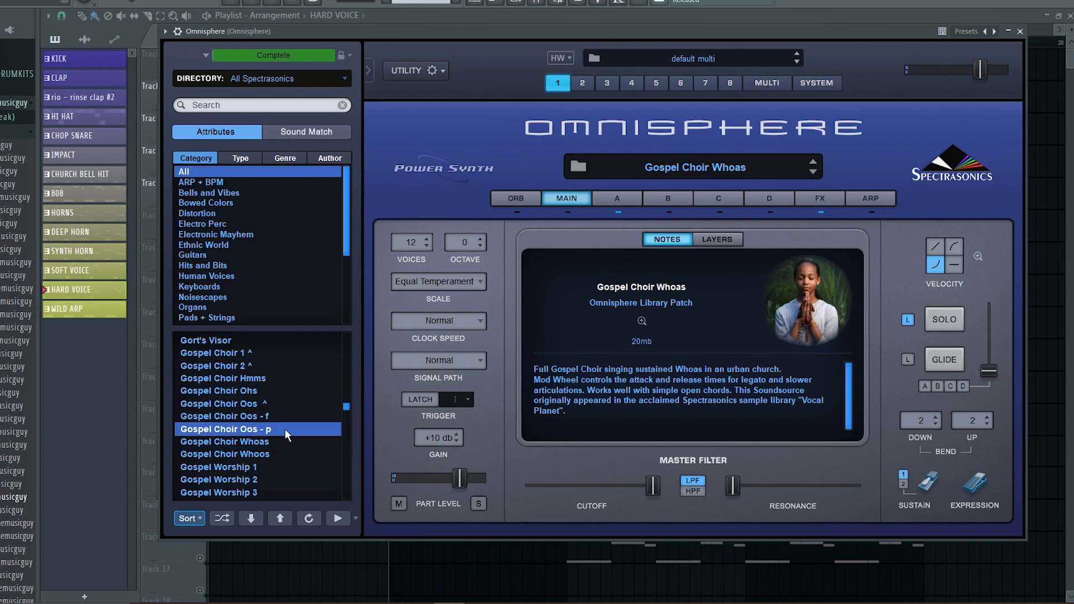
left_click(1020, 31)
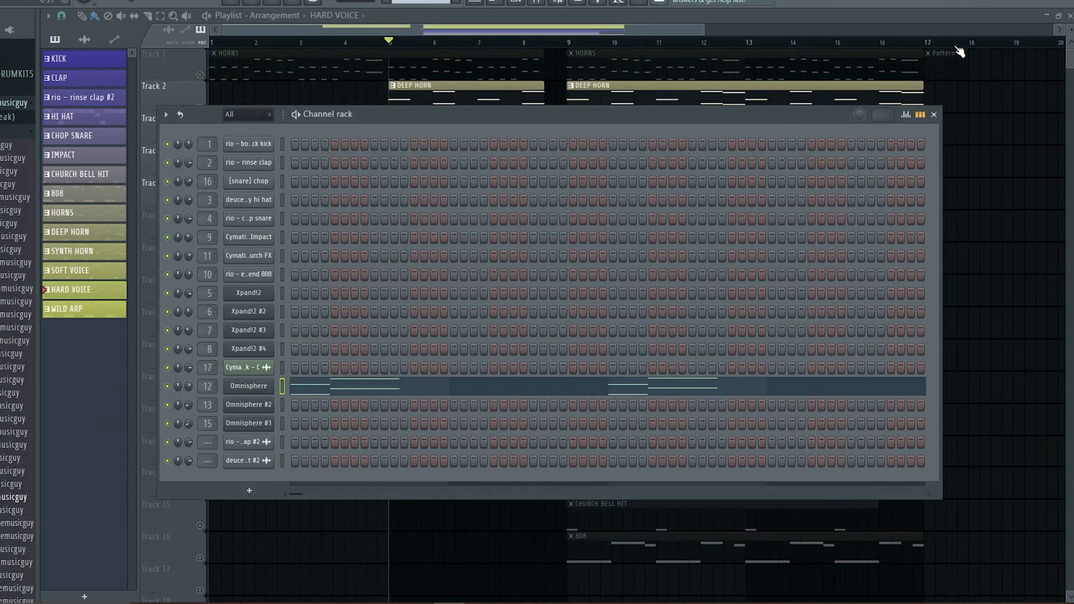
Play the horn and voice layers briefly from bar 5 of the playlist, then stop.
key("F6")
key("space")
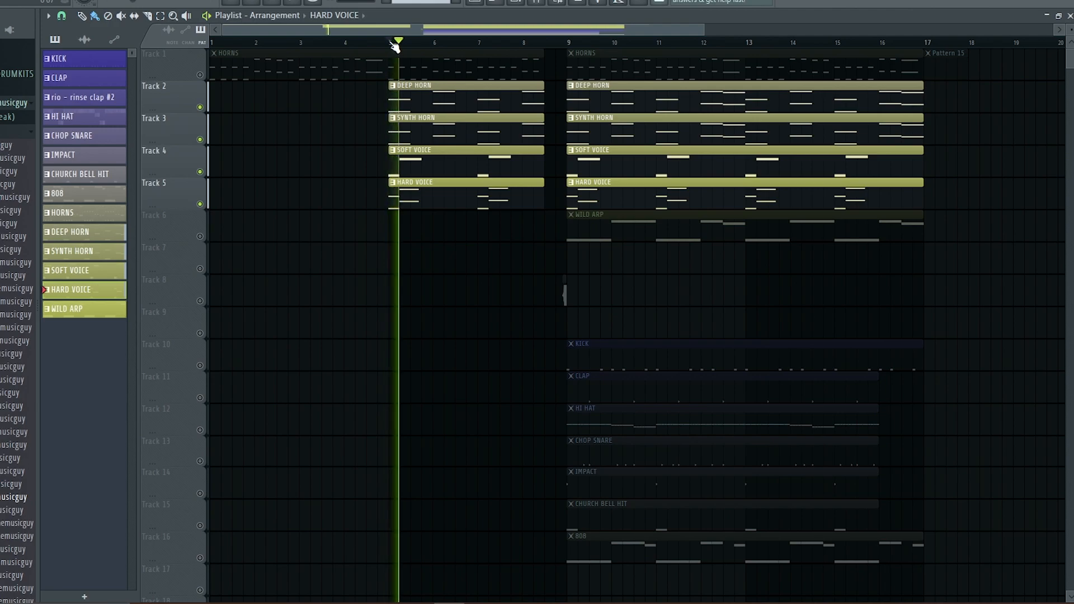
key("space")
Load the Gospel Choir Oos - f patch in the HARD VOICE Omnisphere and play the arrangement from bar 5.
key("F6")
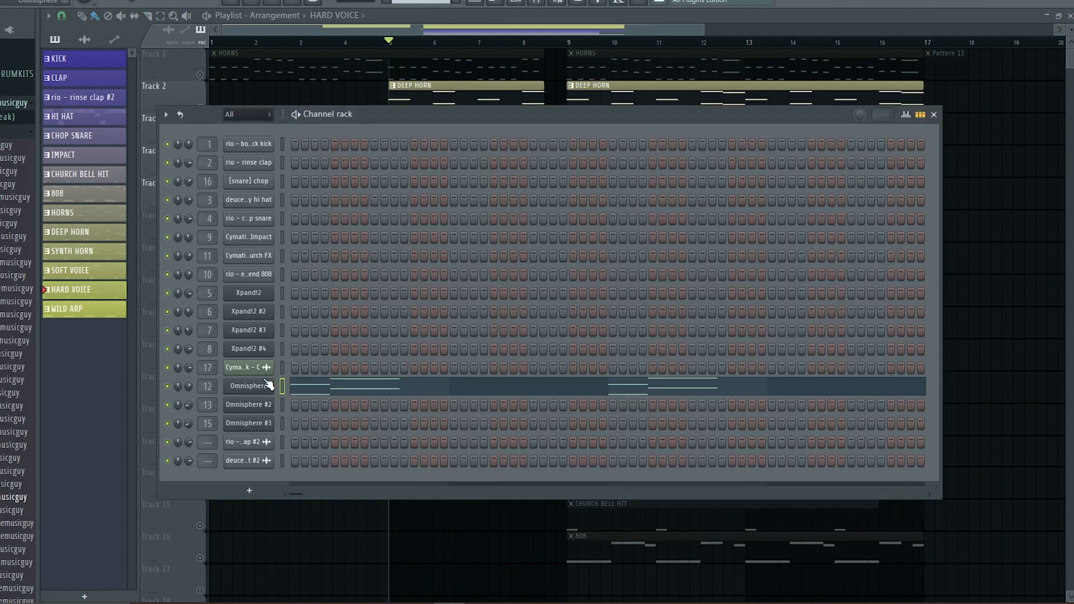
left_click(263, 386)
left_click(253, 418)
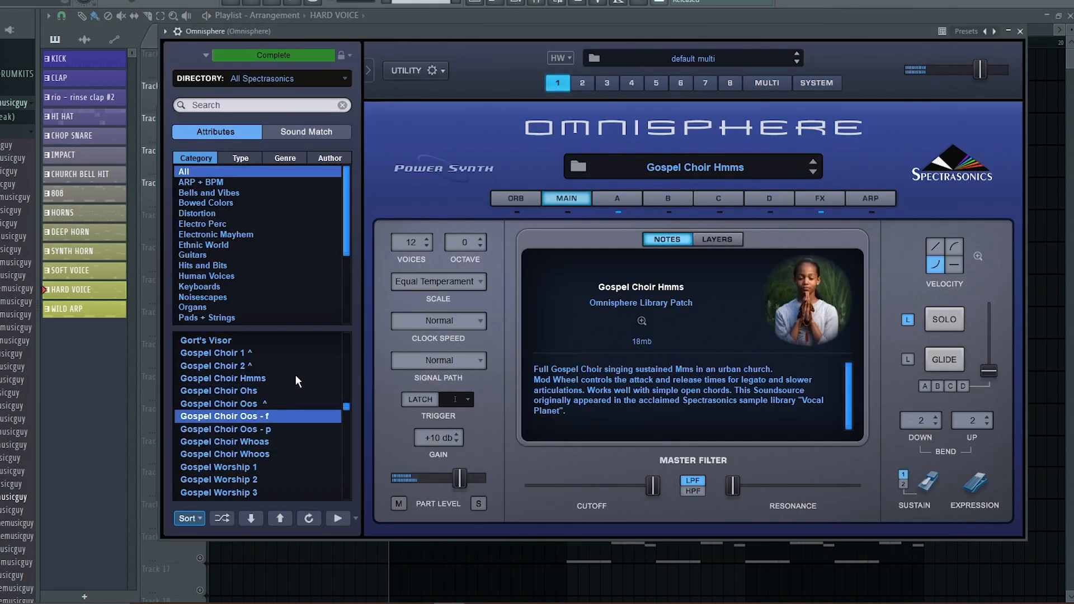
left_click(1018, 33)
left_click(392, 43)
key("space")
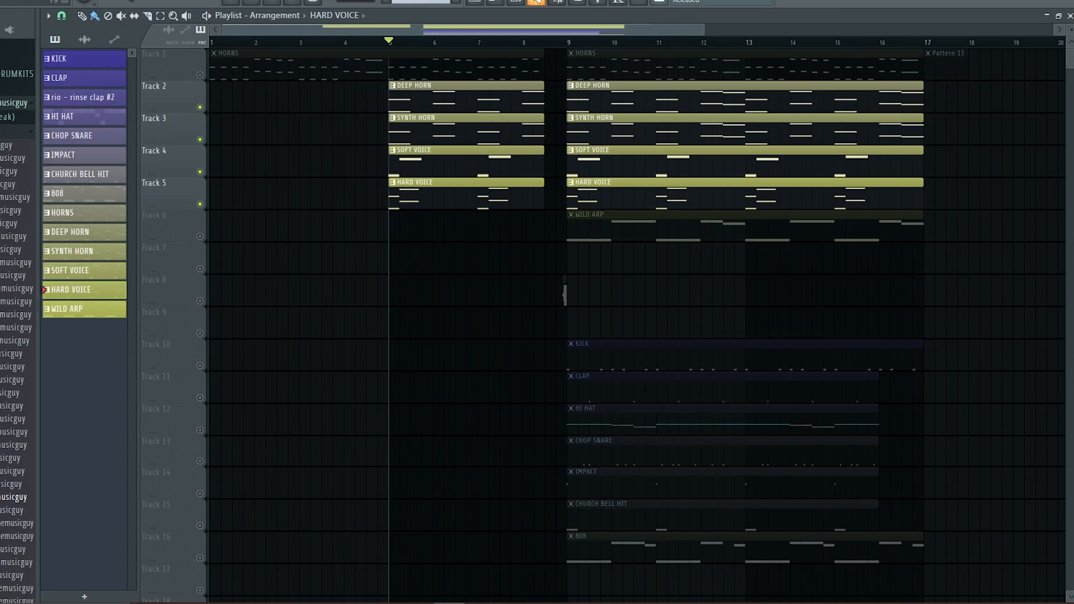
Unmute the HORNS track and play all the horn and voice layers together from bar 5.
scroll(501, 79, "down", 3)
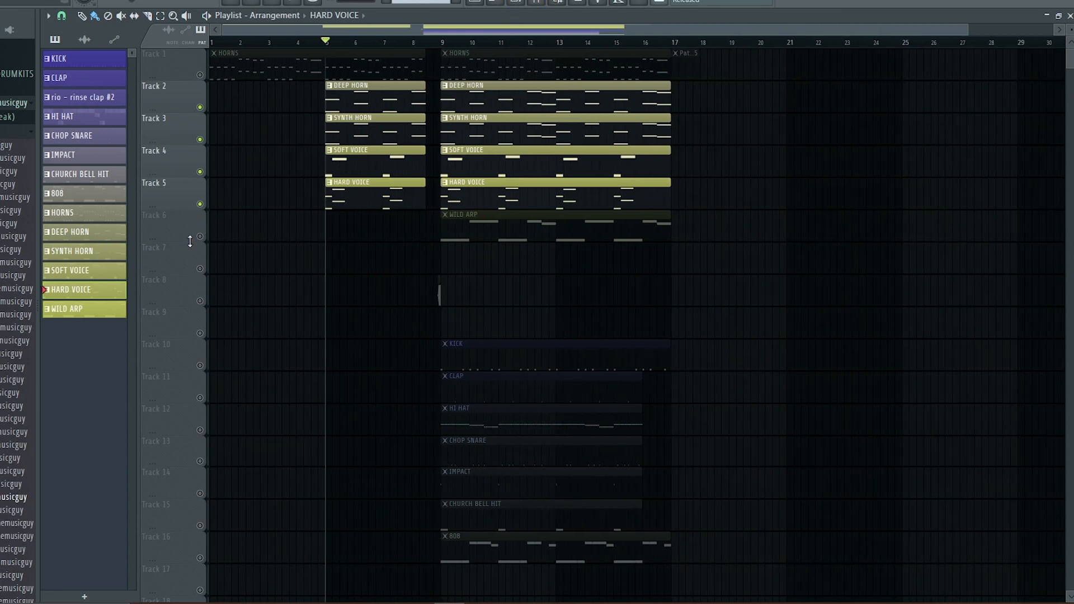
left_click(200, 75)
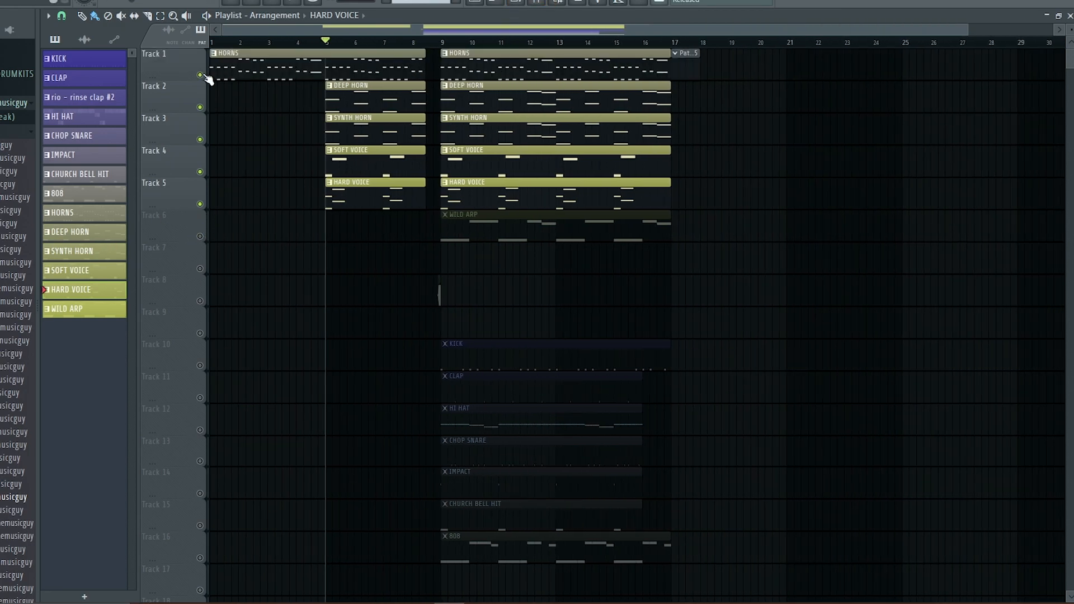
key("space")
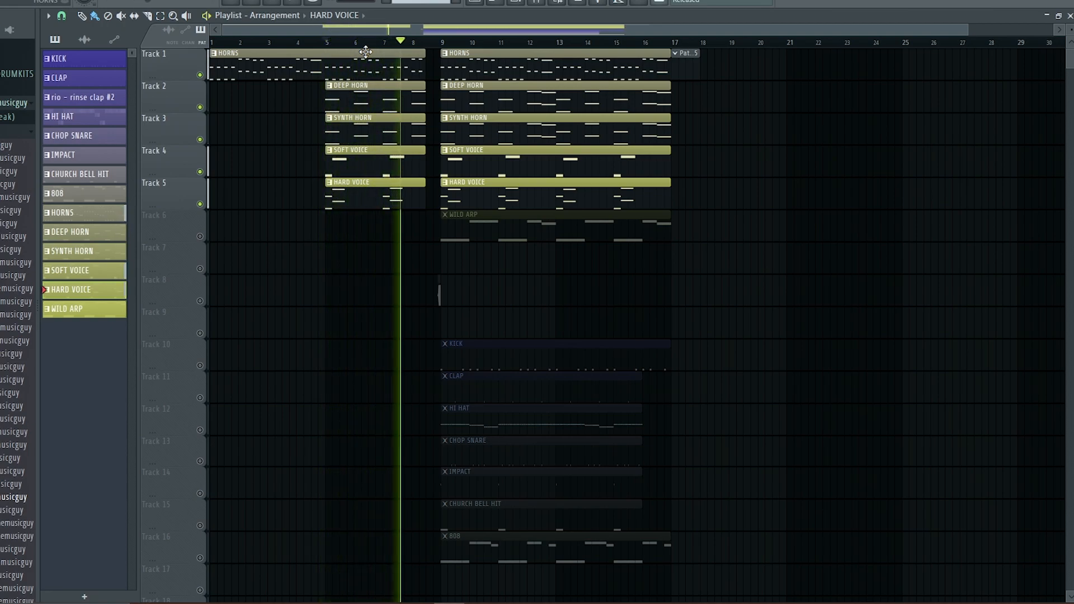
key("space")
Unmute Track 8 and solo it to isolate its short audio clip before bar 9.
left_click(200, 302)
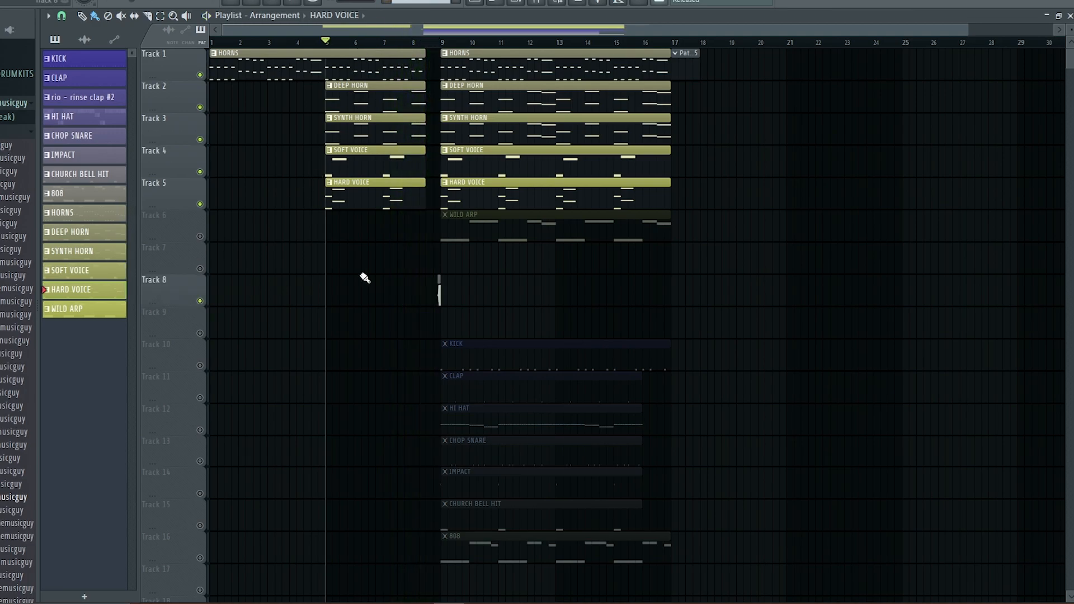
scroll(434, 203, "up", 6)
scroll(401, 203, "down", 5)
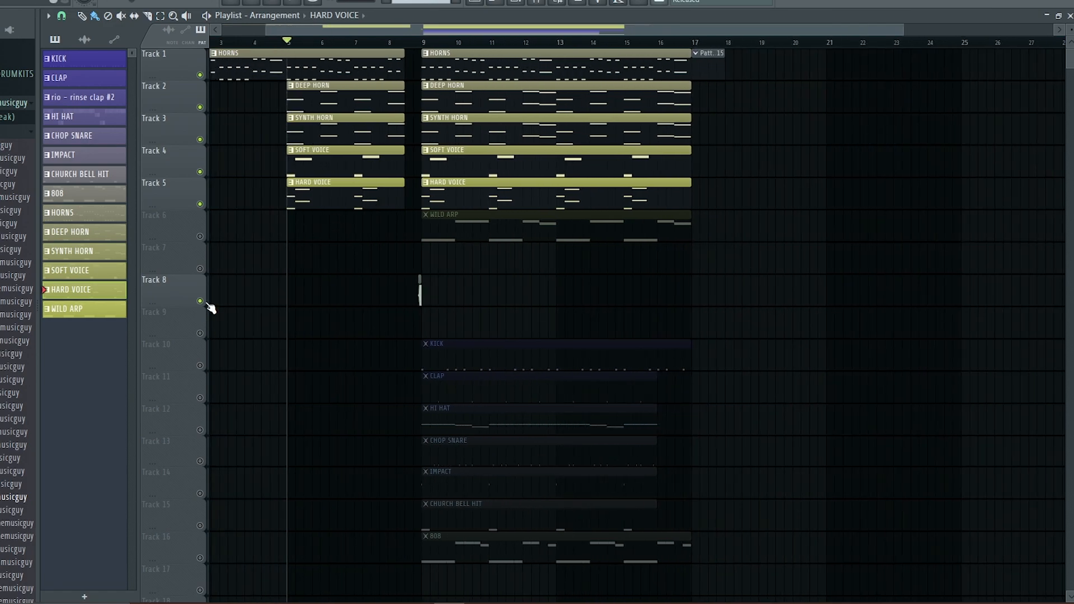
right_click(200, 301)
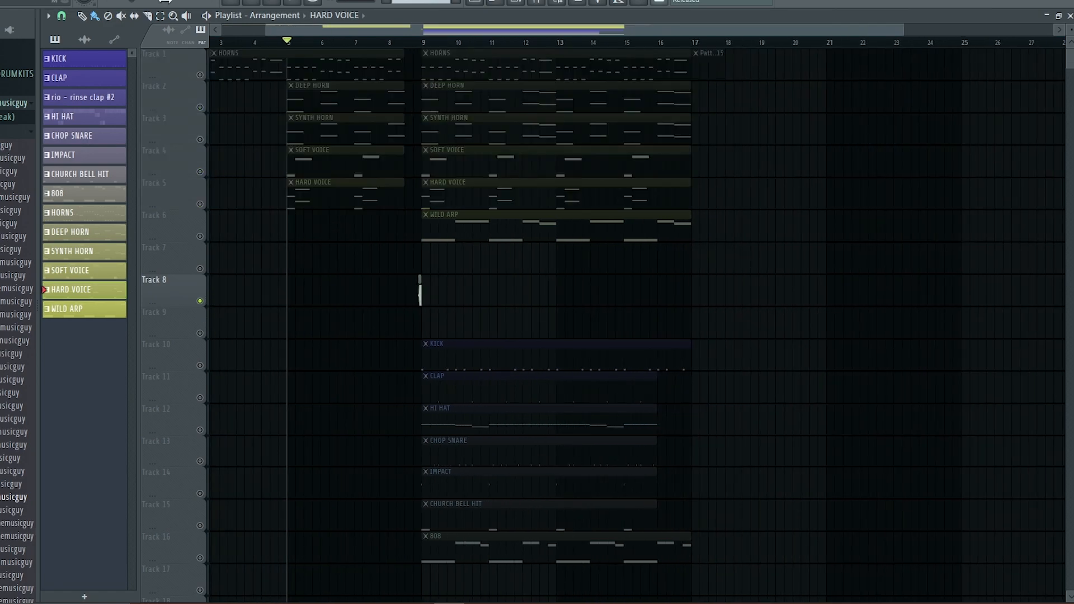
Place the playhead just before the Track 8 audio clip and open that clip's channel settings.
left_click(64, 17)
scroll(530, 280, "up", 5)
scroll(236, 262, "up", 1)
left_click(250, 44)
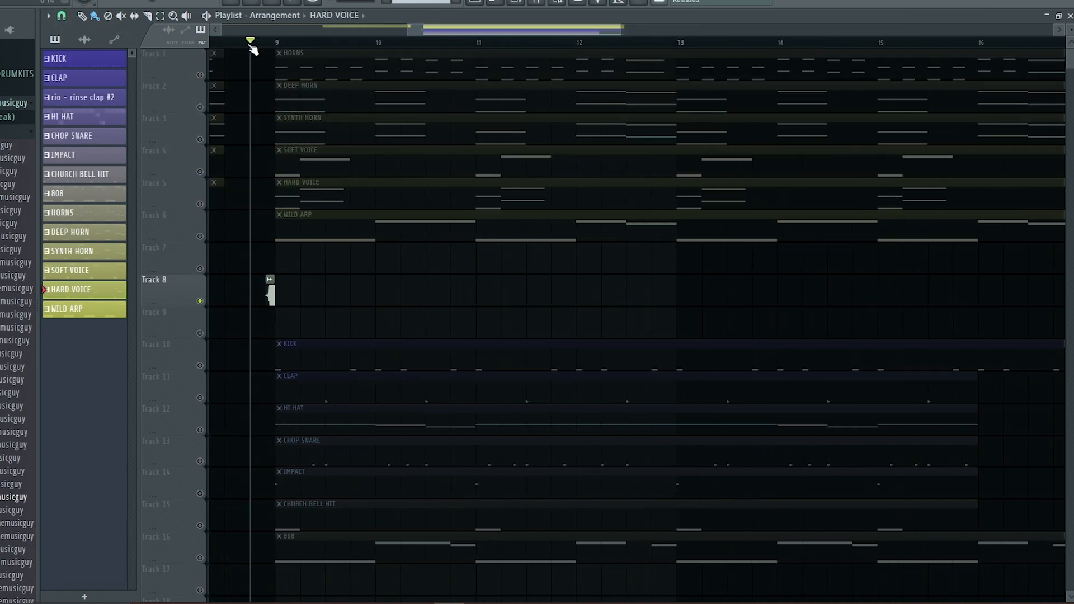
left_click(268, 280)
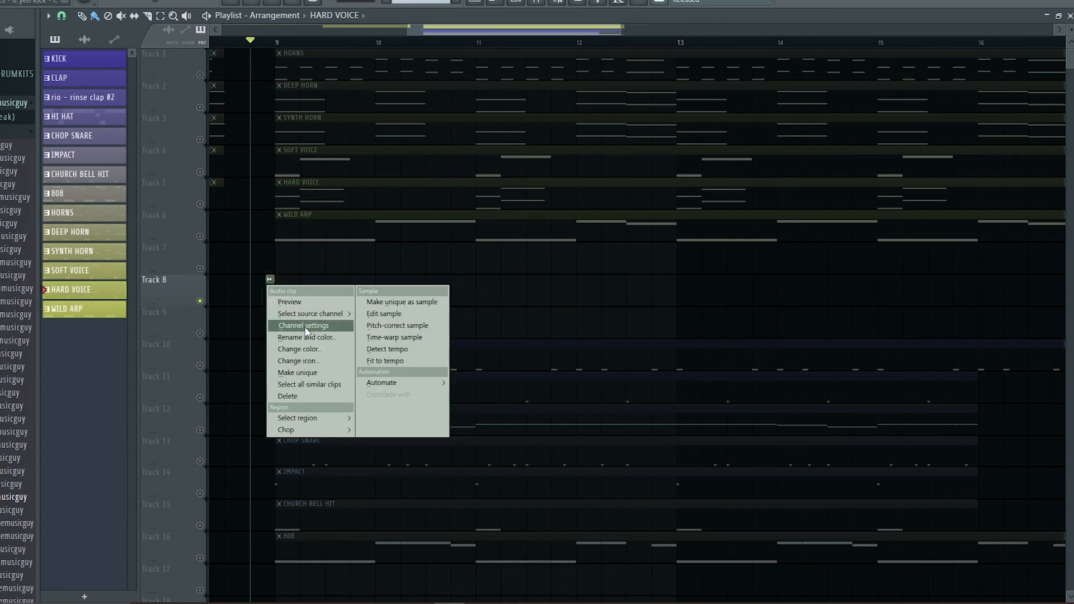
left_click(311, 334)
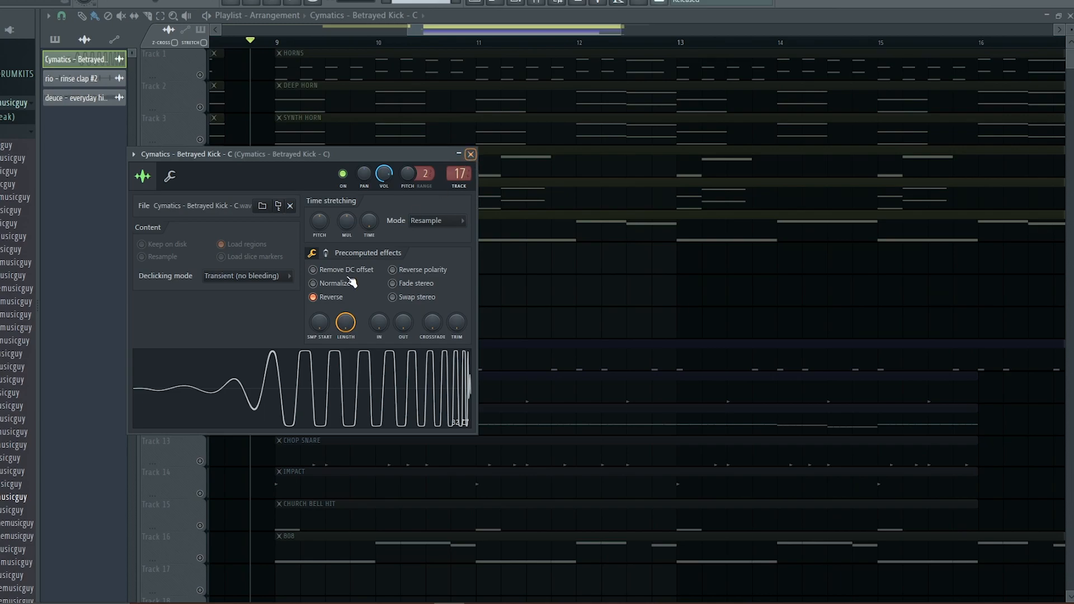
Play the isolated reversed kick clip before bar 9, and restore the other tracks from solo.
left_click(470, 155)
key("space")
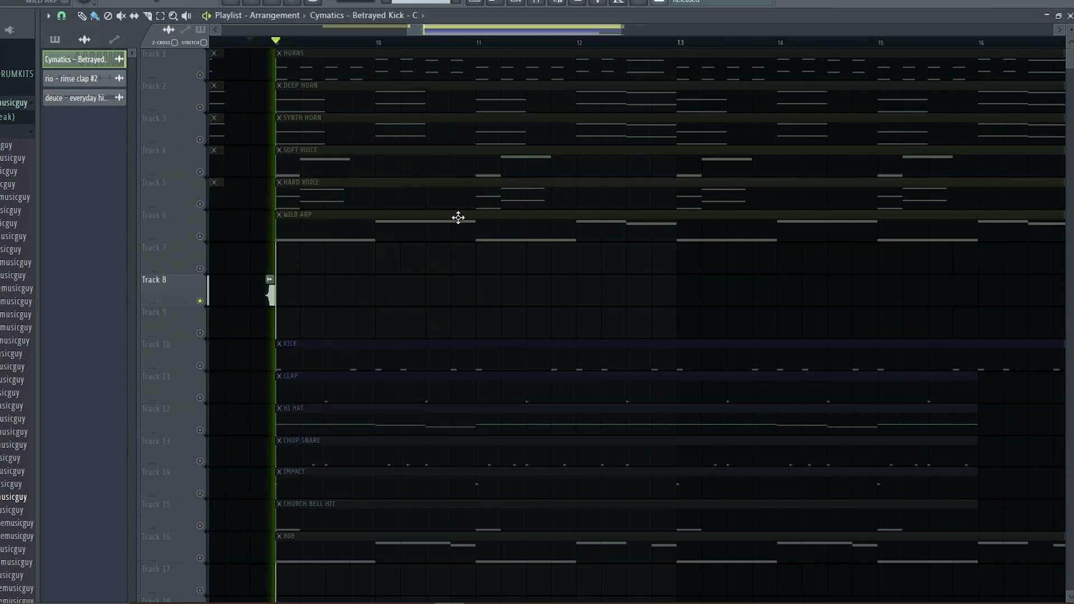
key("space")
right_click(200, 301)
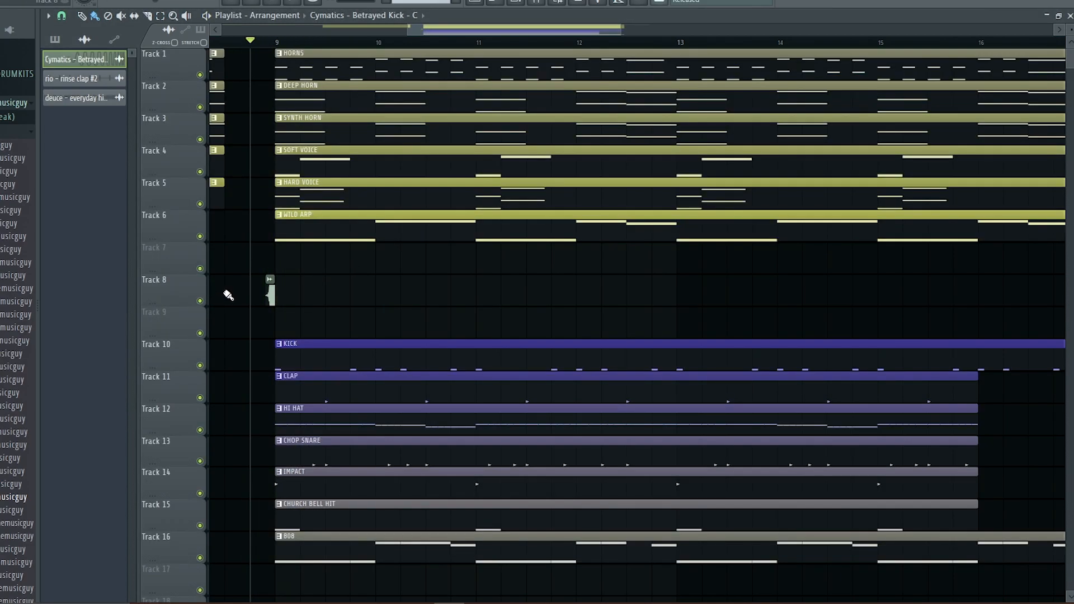
Solo the WILD ARP track and place the playhead at bar 9.
scroll(231, 257, "down", 2)
right_click(201, 236)
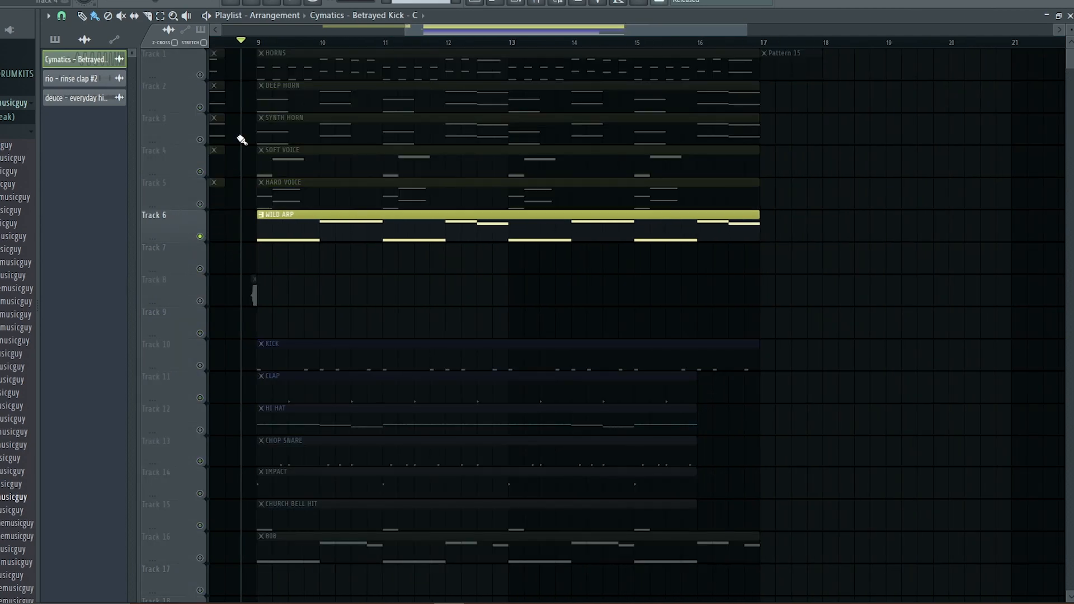
left_click(258, 39)
Select the WILD ARP pattern and examine the preset and effects of its Xpand!2 #4 instrument.
key("F6")
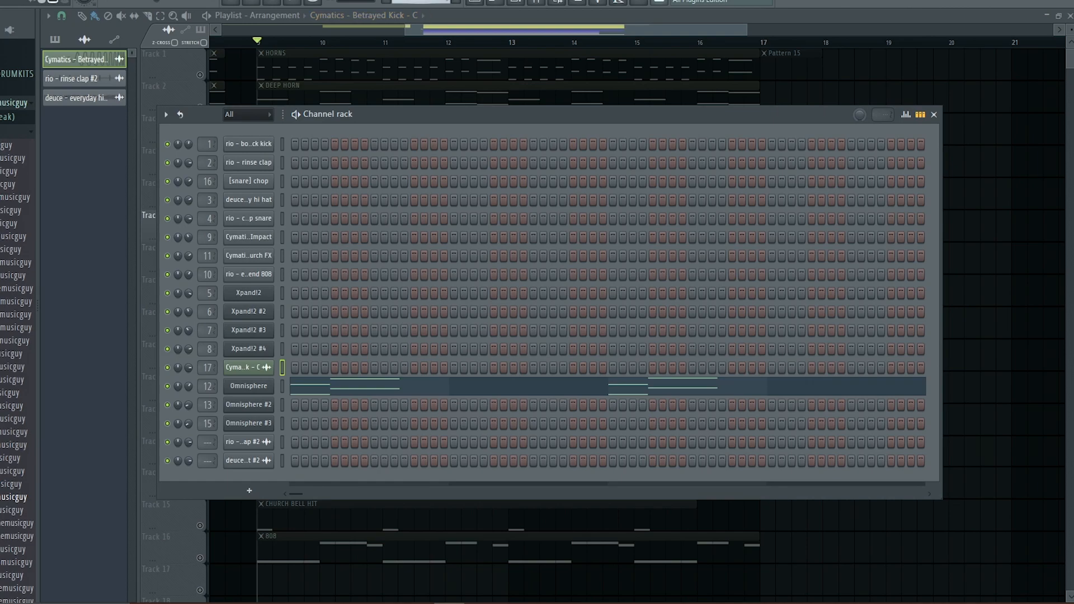
key("plus")
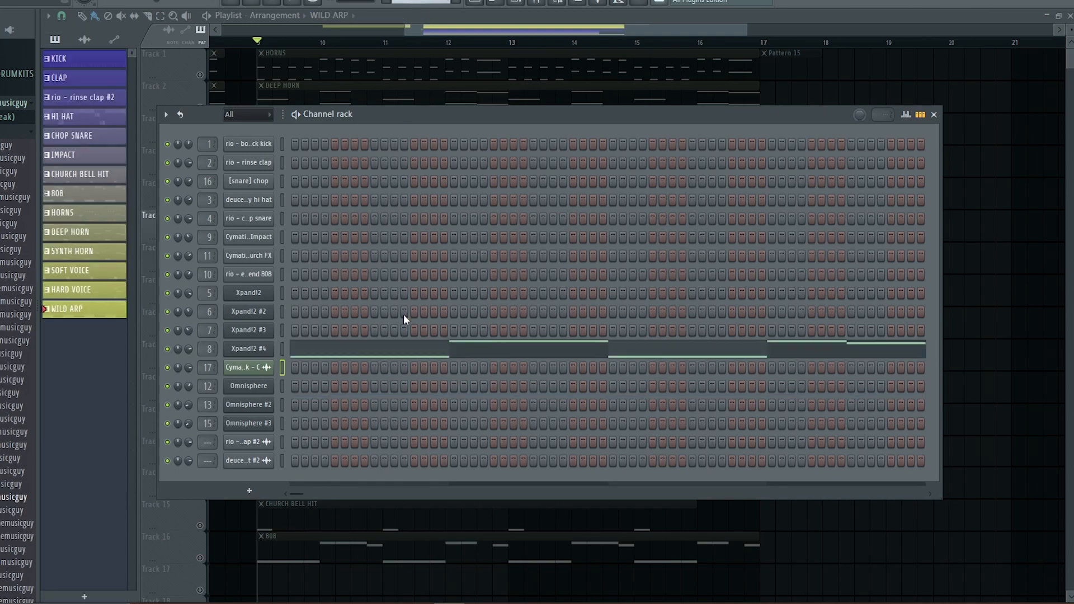
left_click(264, 351)
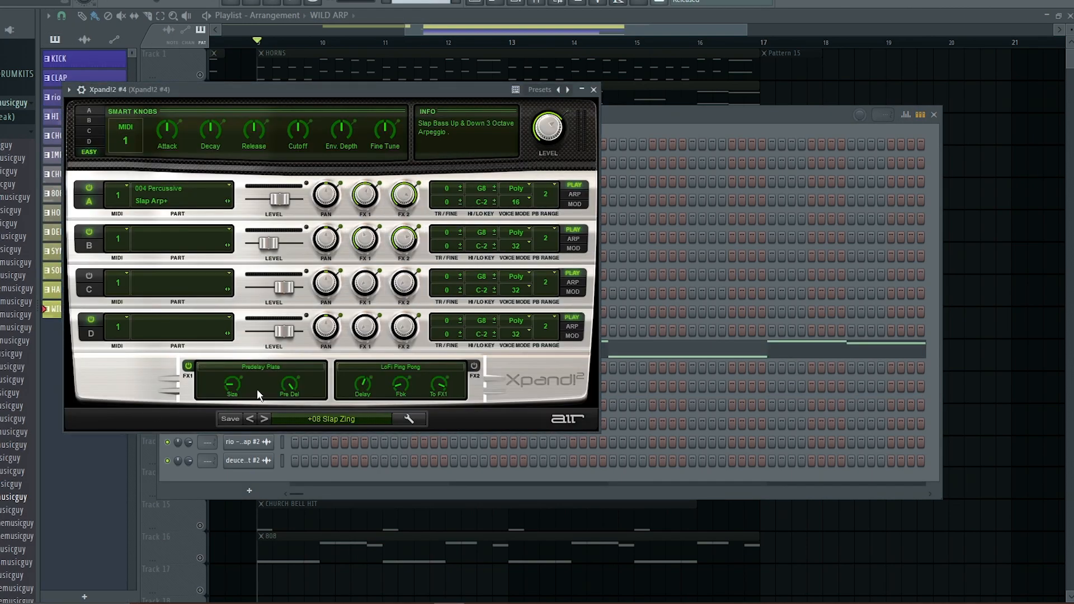
left_click(593, 89)
key("F6")
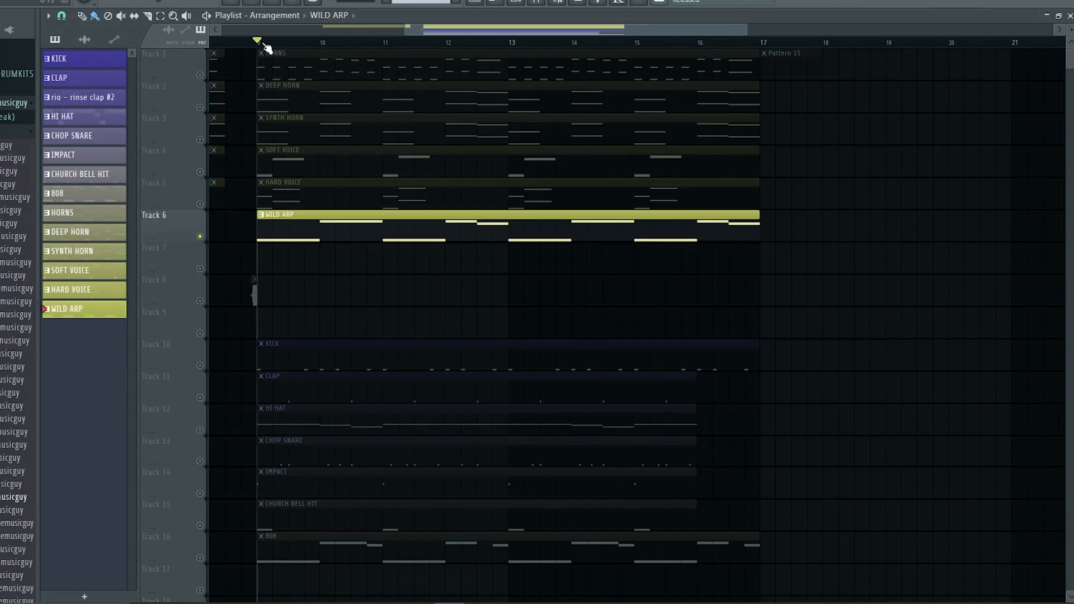
Play the soloed WILD ARP from bar 9 and recheck its Xpand!2 #4 instrument settings.
key("space")
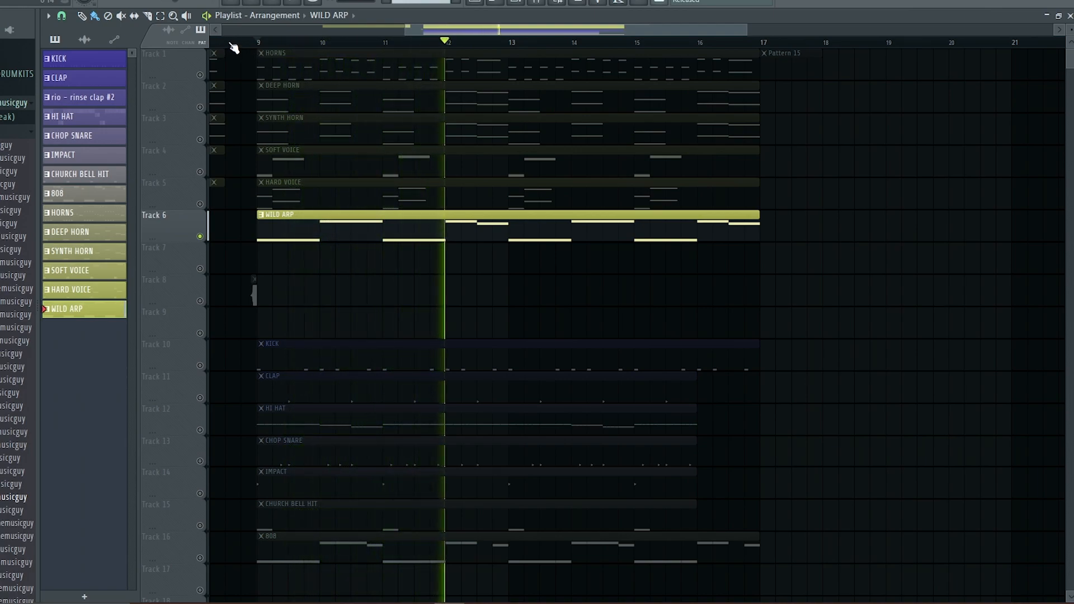
key("space")
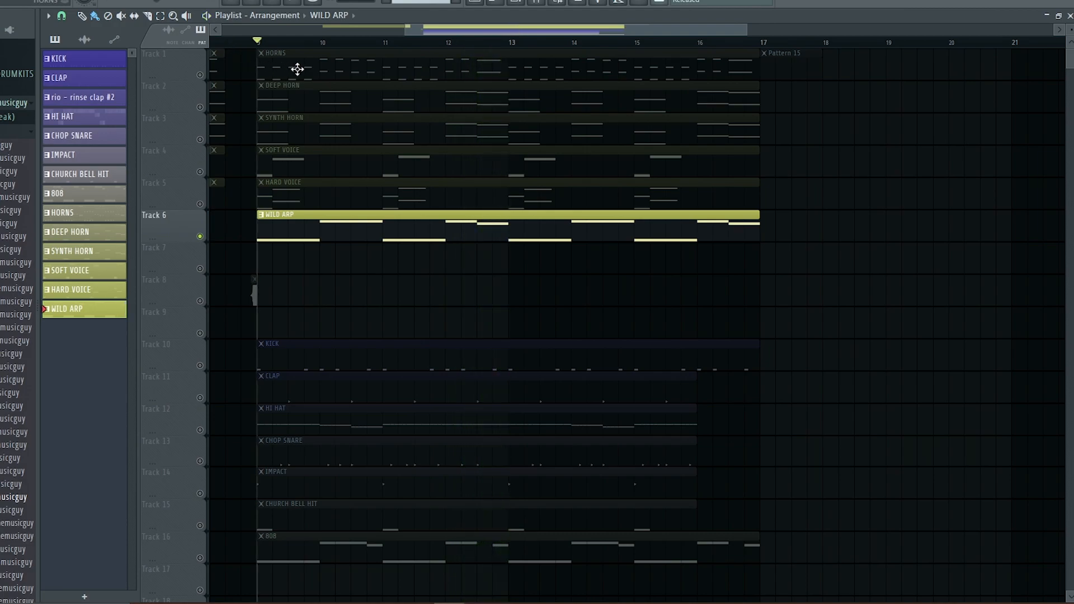
left_click(529, 3)
left_click(248, 352)
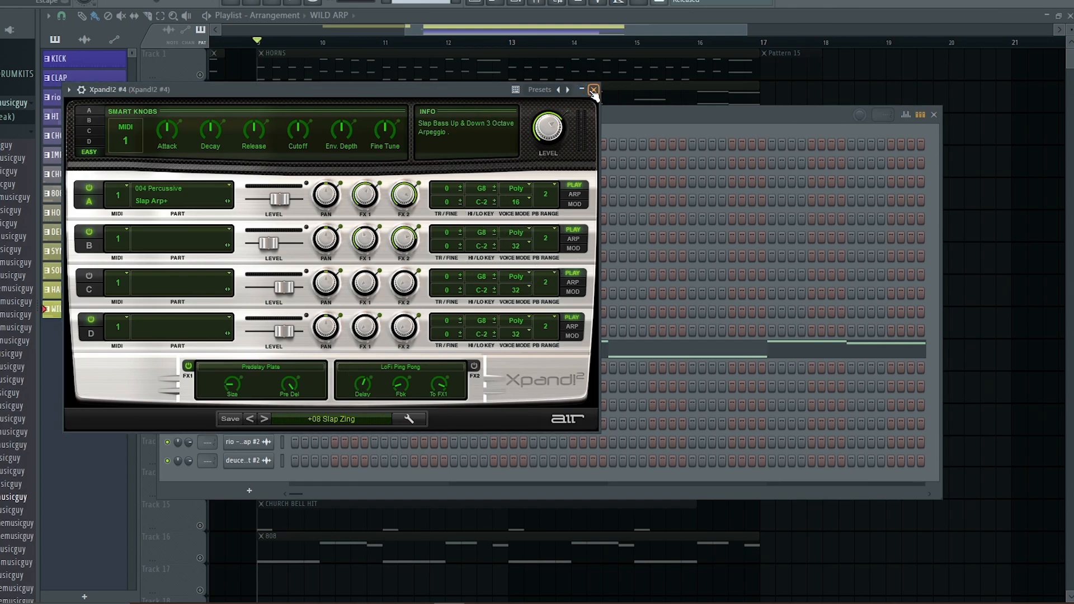
left_click(594, 90)
left_click(270, 363)
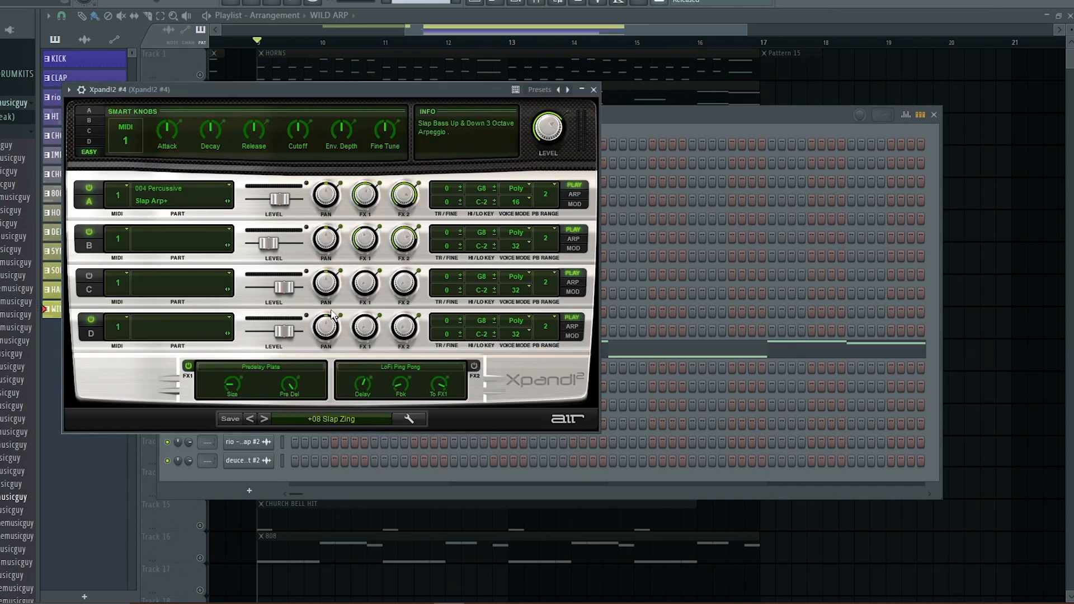
left_click(593, 89)
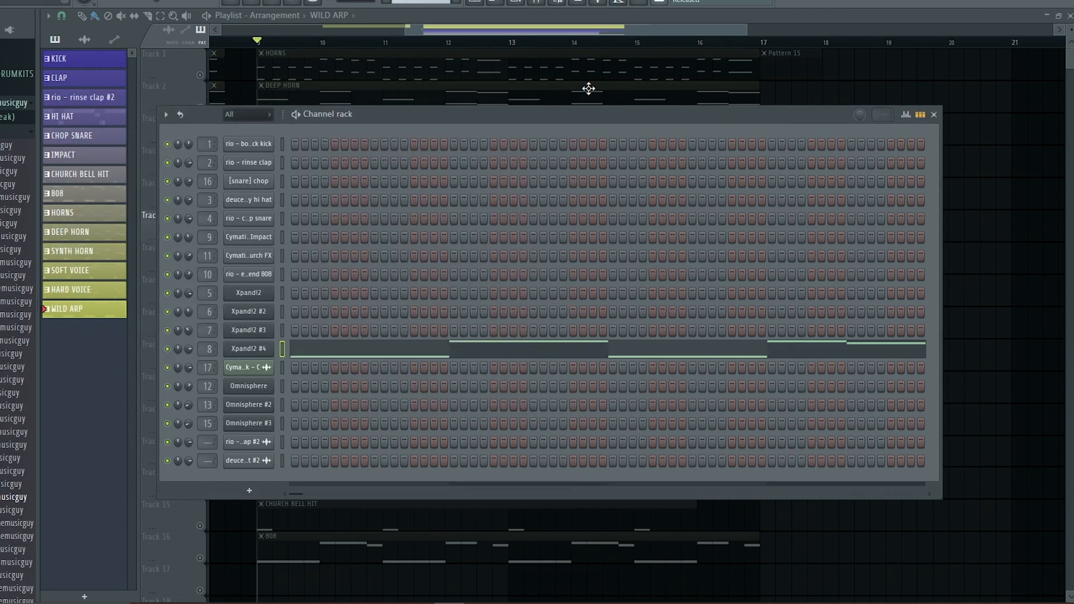
key("F6")
Solo the KICK track, play it from bar 9 and inspect its notes in the piano roll.
scroll(279, 301, "down", 2)
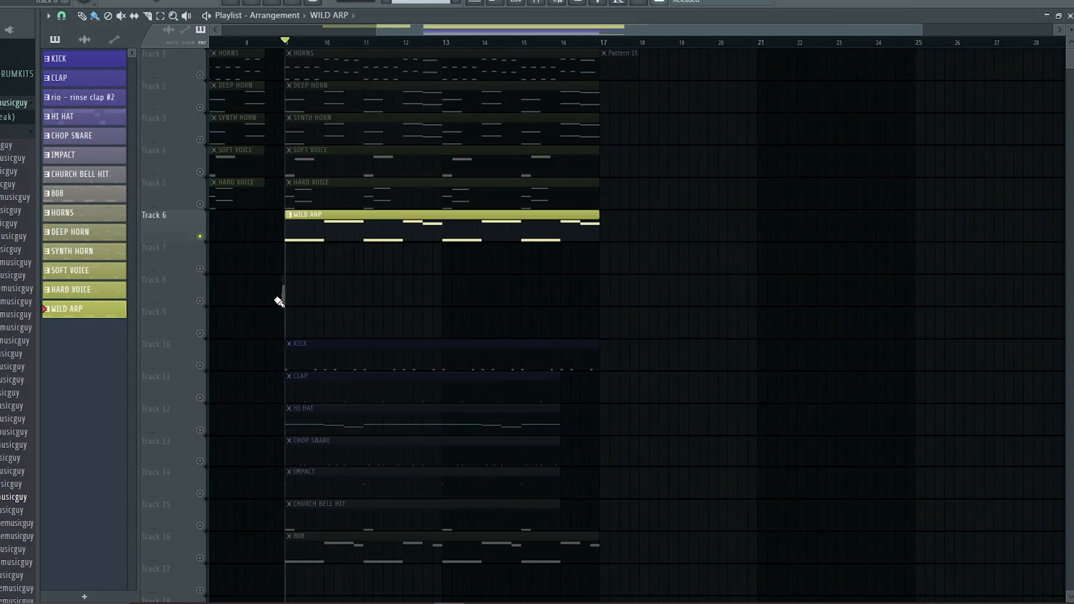
right_click(200, 366)
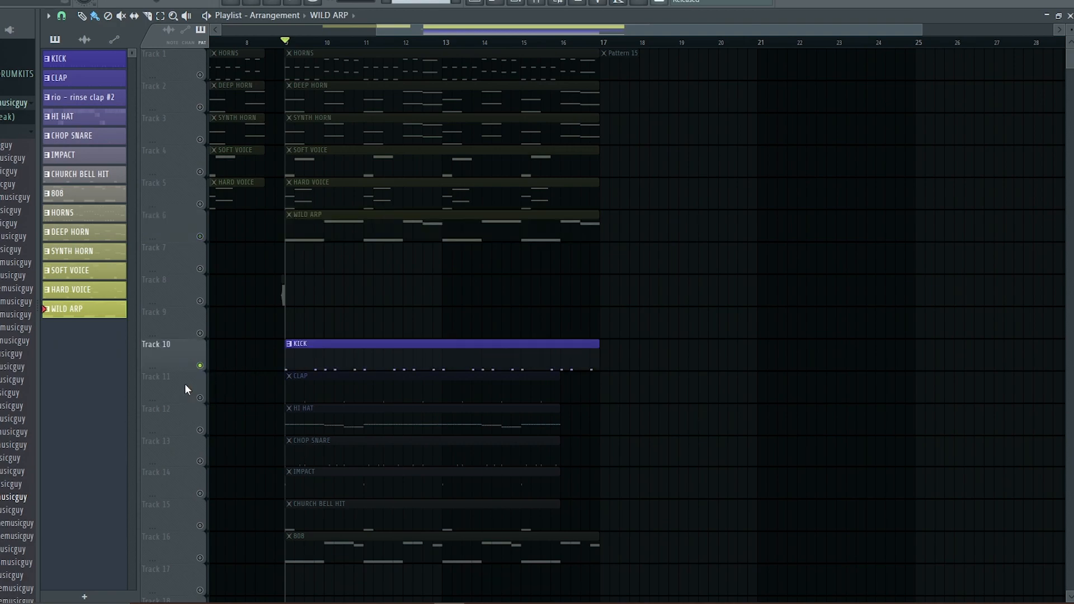
key("space")
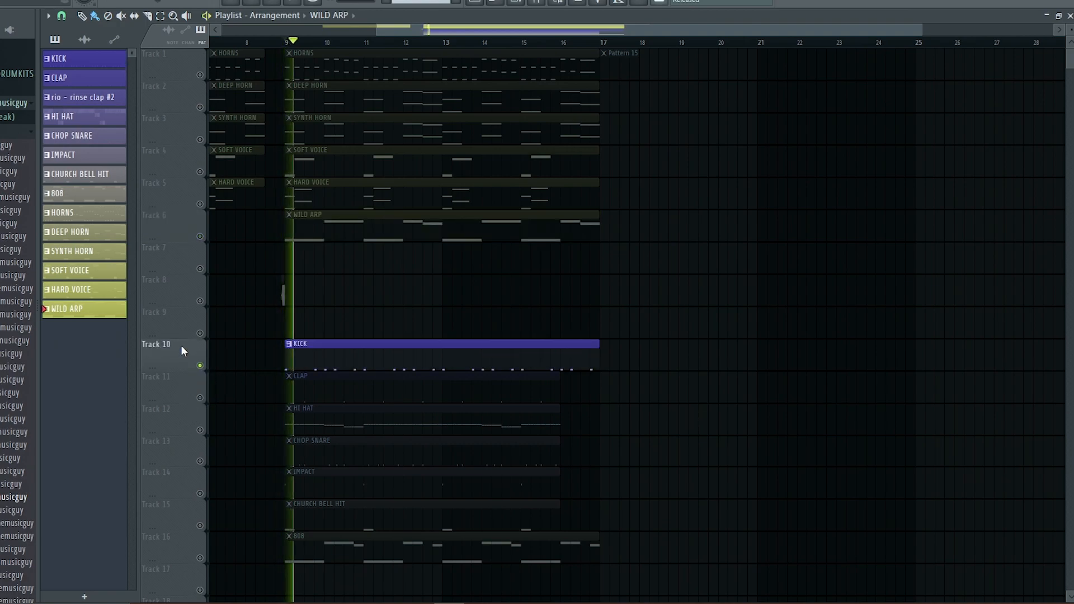
double_click(363, 366)
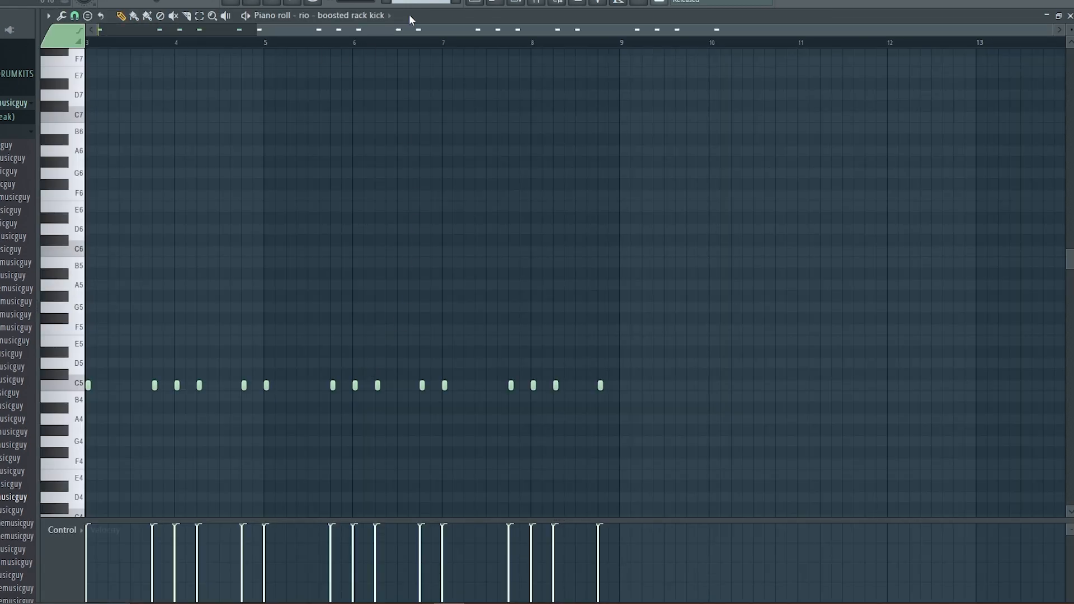
left_click(474, 2)
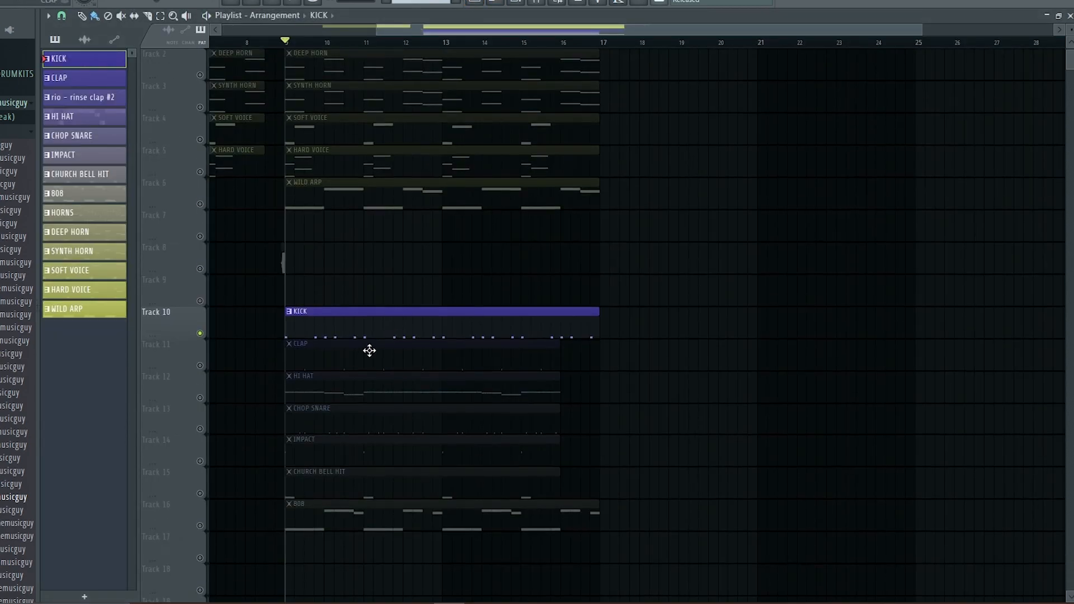
Unmute the CLAP track, play it together with the kick and inspect the clap notes in the piano roll.
left_click(202, 368)
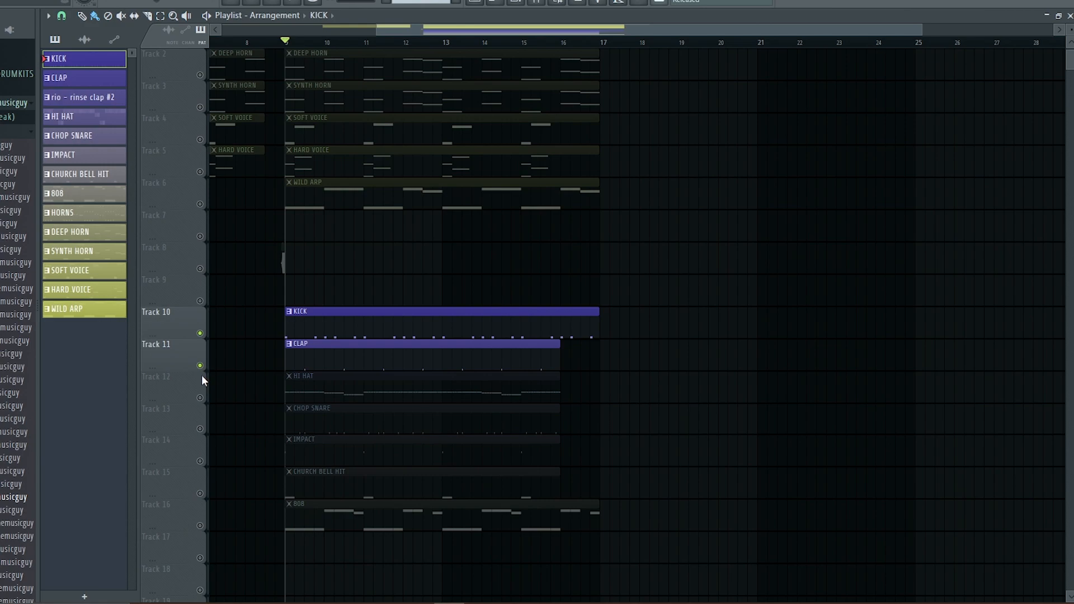
key("space")
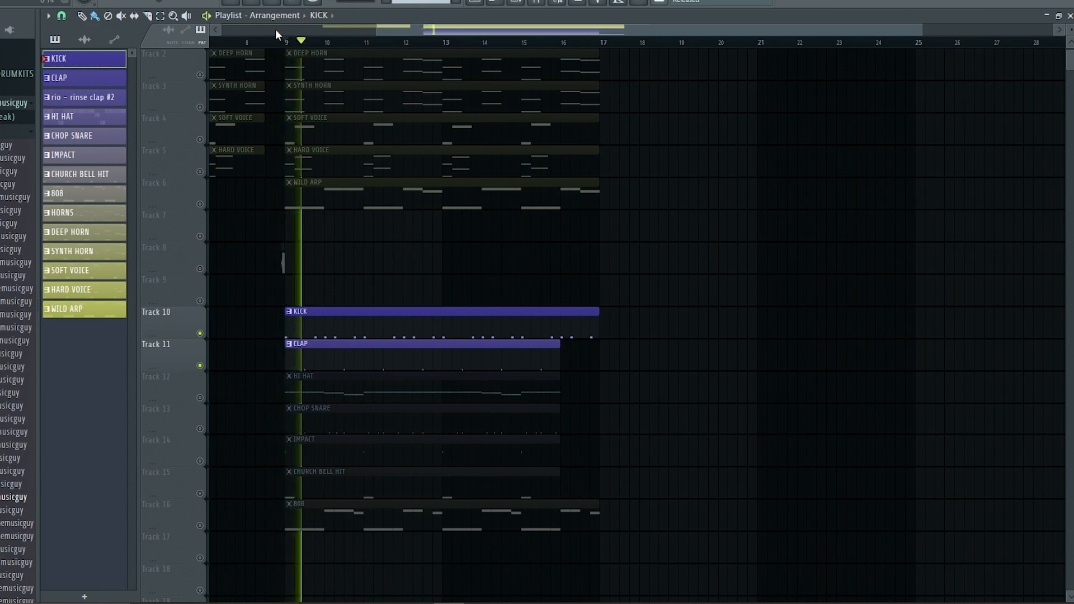
double_click(359, 345)
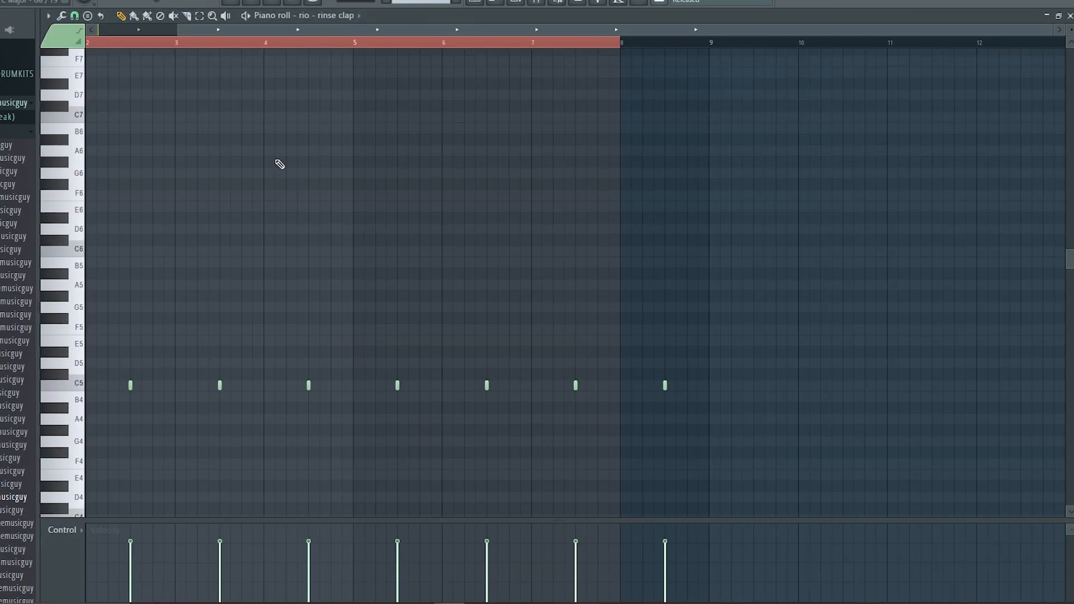
left_click(474, 2)
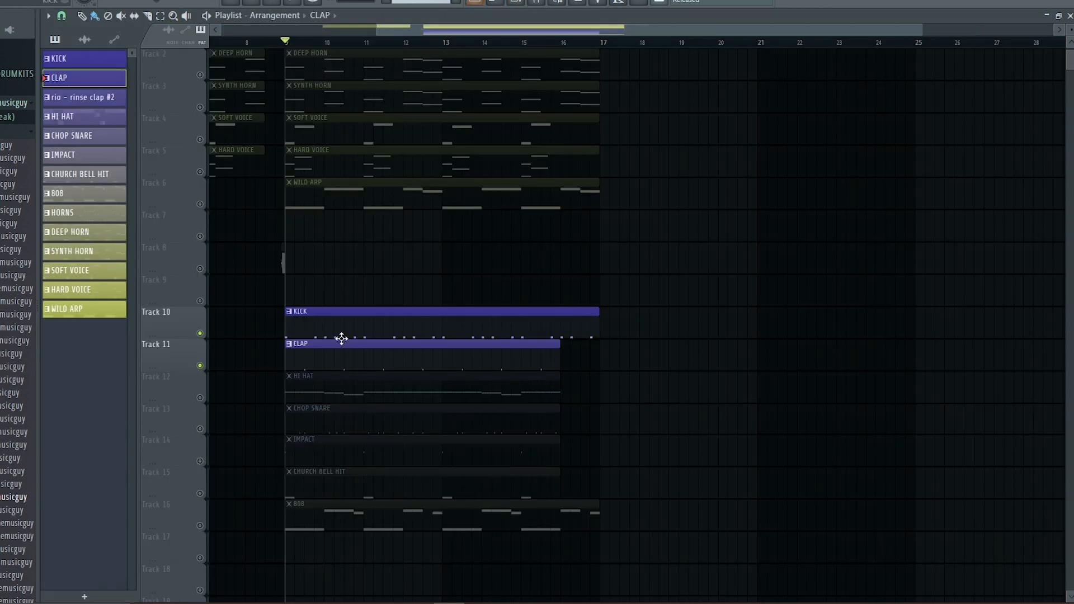
Unmute the HI HAT track and play its pattern in the piano roll.
left_click(202, 398)
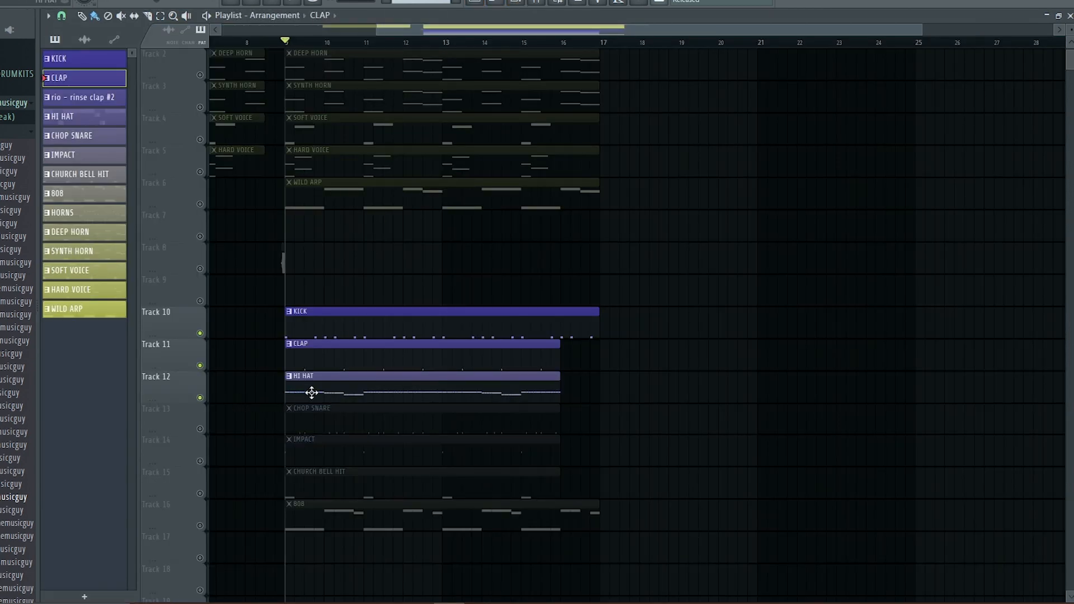
double_click(372, 379)
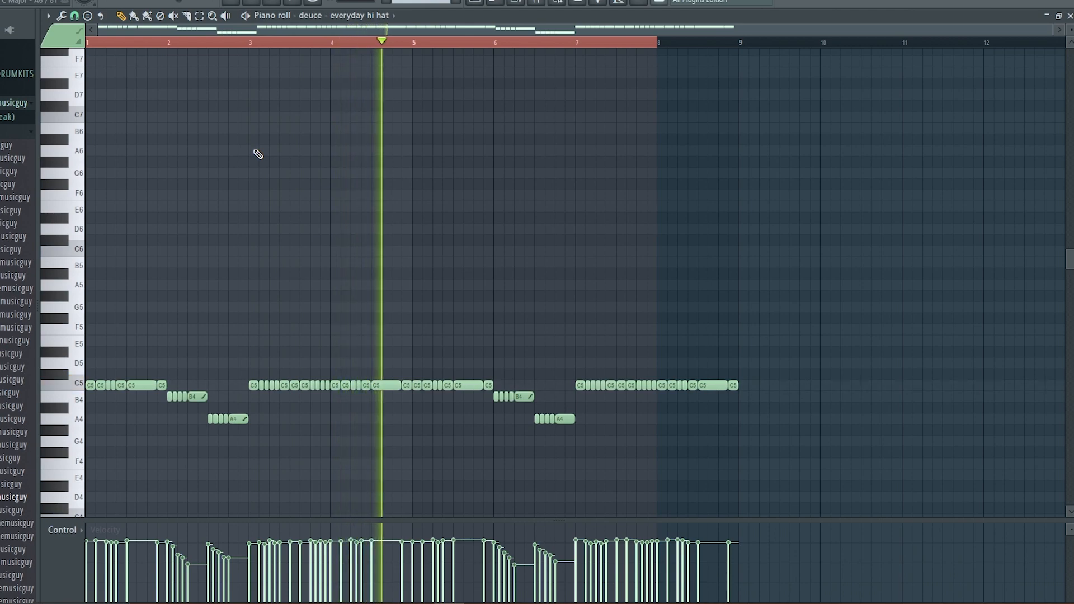
key("space")
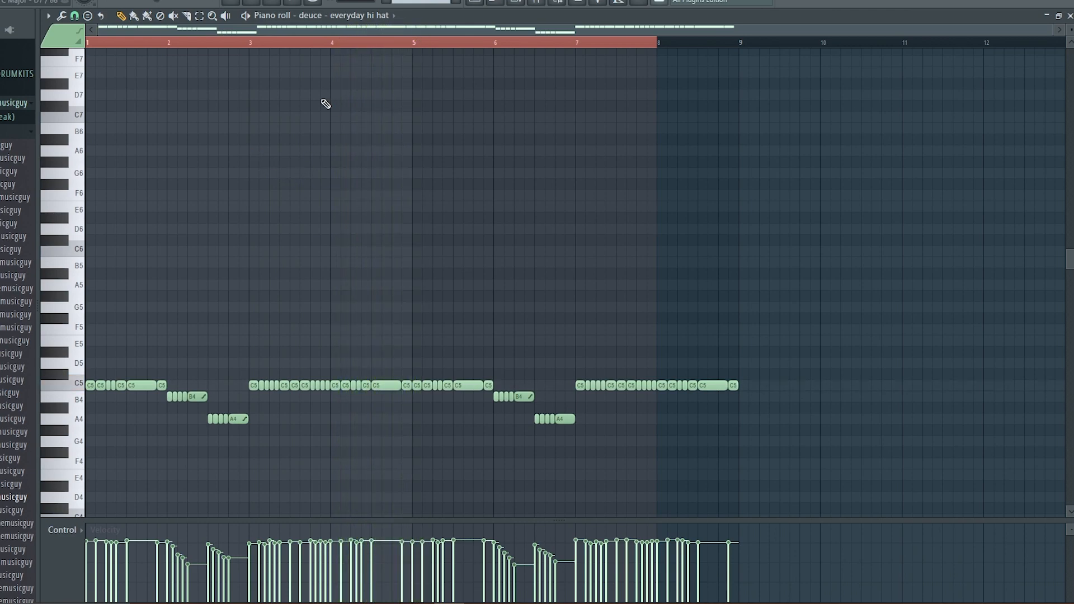
Clear the piano roll's time selection and check the portamento setting of the first B4 hi-hat note in bar 2.
left_click(577, 46)
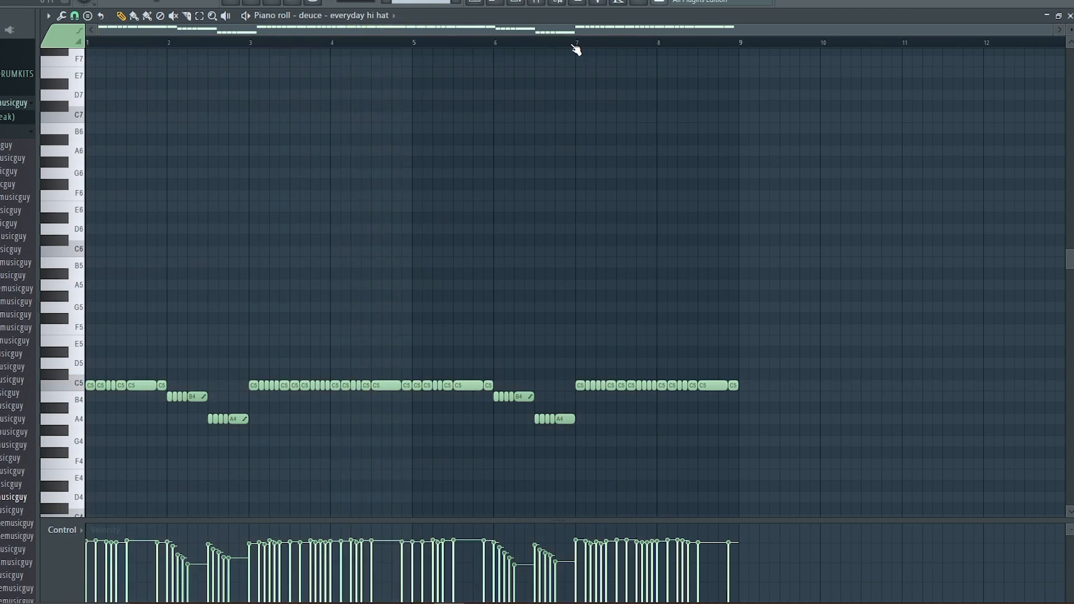
scroll(168, 425, "up", 6)
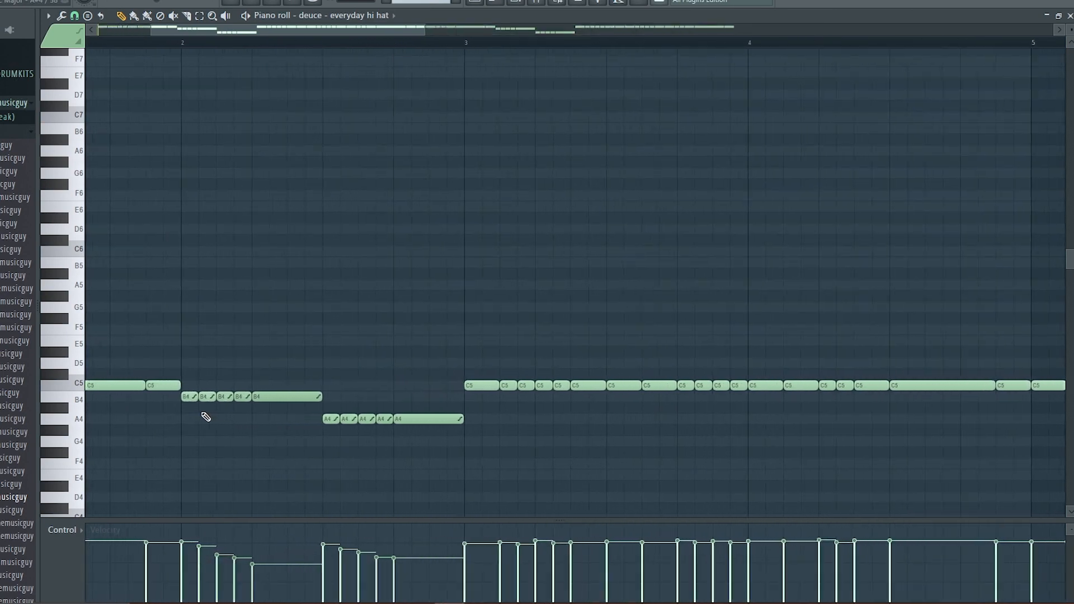
double_click(189, 397)
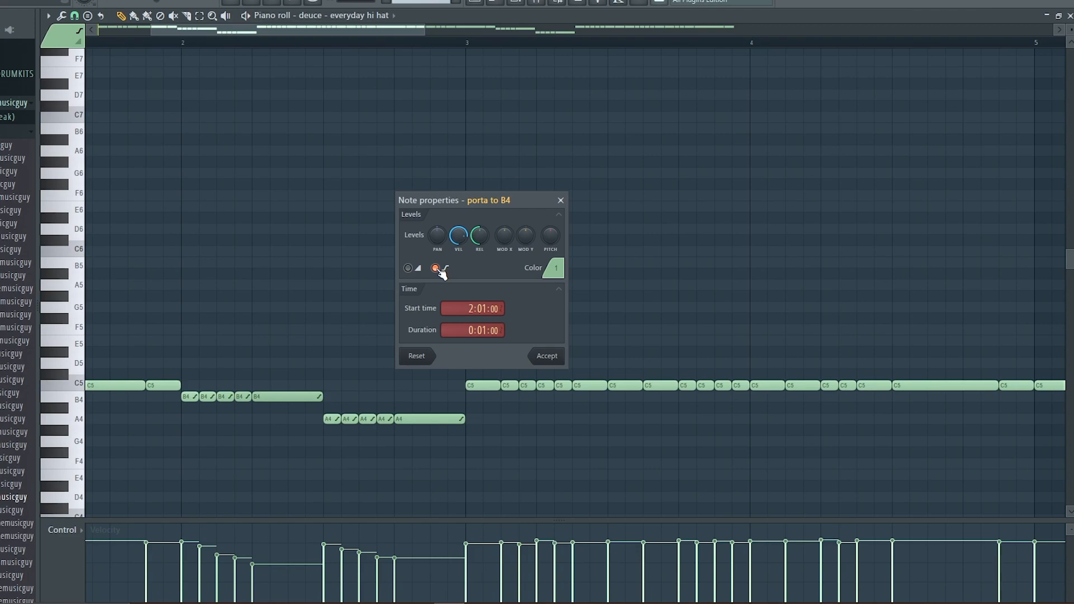
left_click(560, 199)
scroll(420, 244, "down", 4)
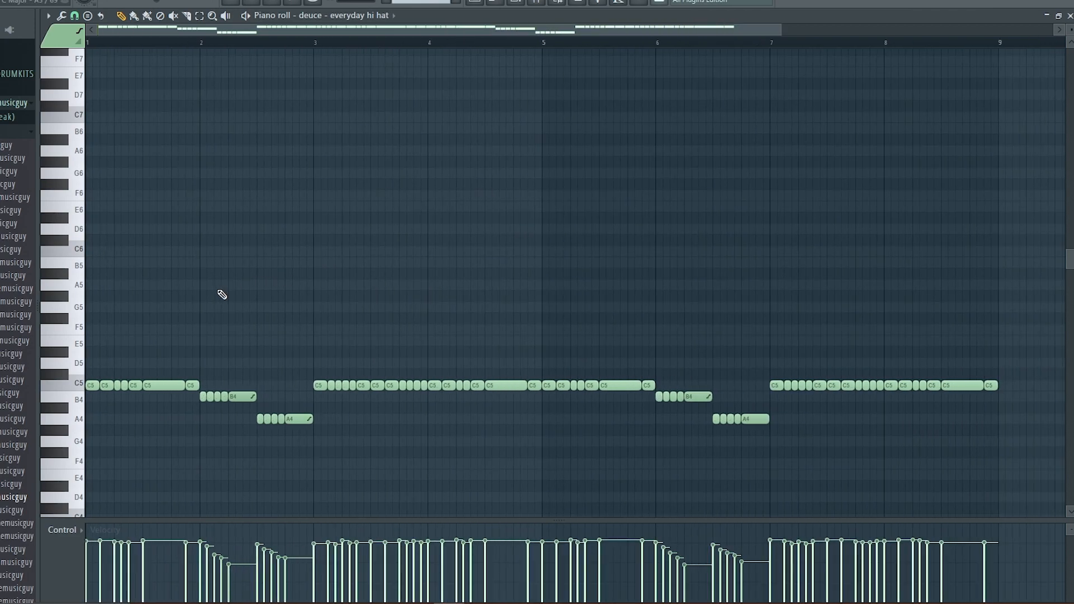
Examine the hi-hat rolls and their B4 and A4 pitch drops across the pattern, and return to the playlist.
scroll(94, 85, "down", 1)
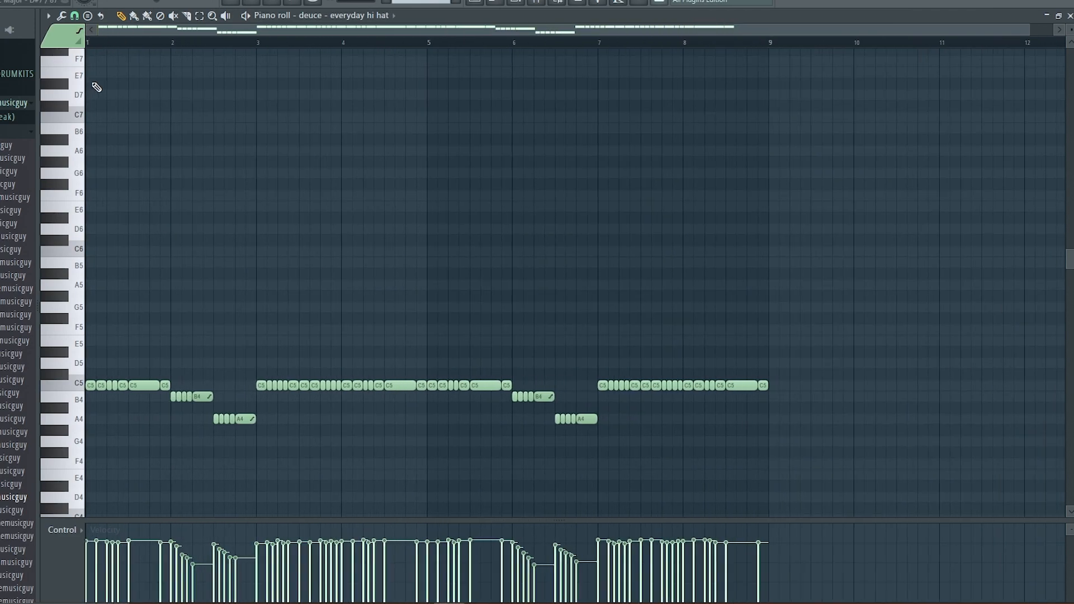
scroll(88, 115, "up", 3)
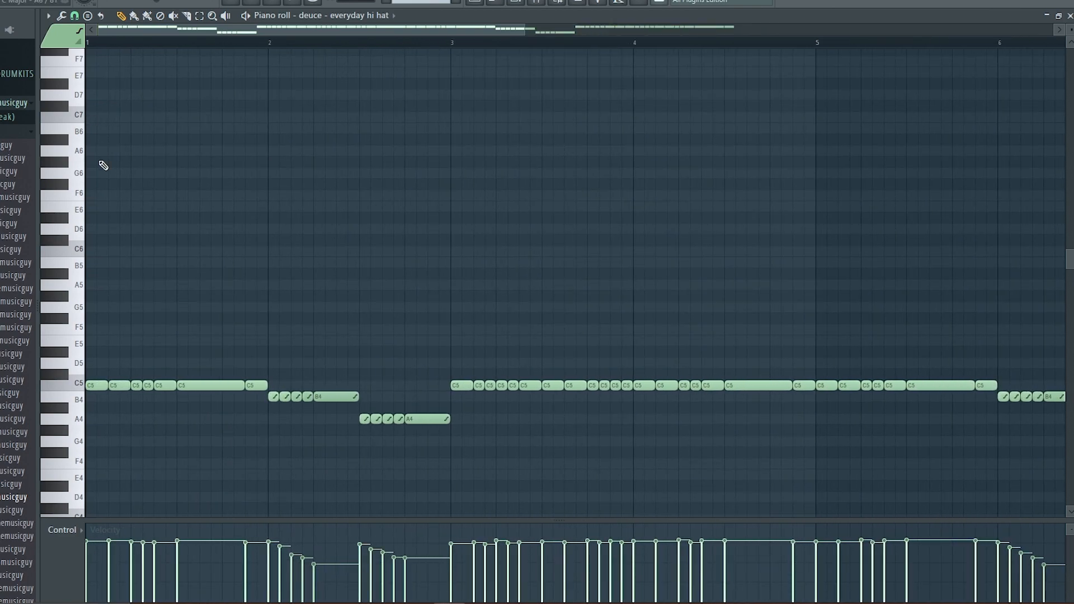
scroll(111, 179, "up", 3)
scroll(123, 204, "down", 5)
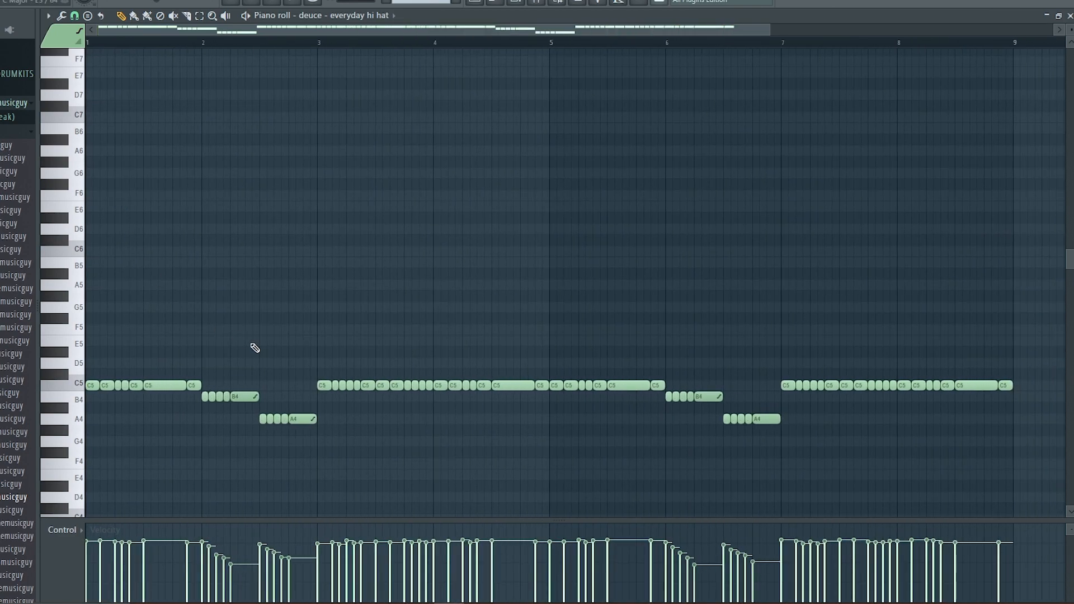
scroll(221, 343, "down", 1)
scroll(180, 360, "up", 3)
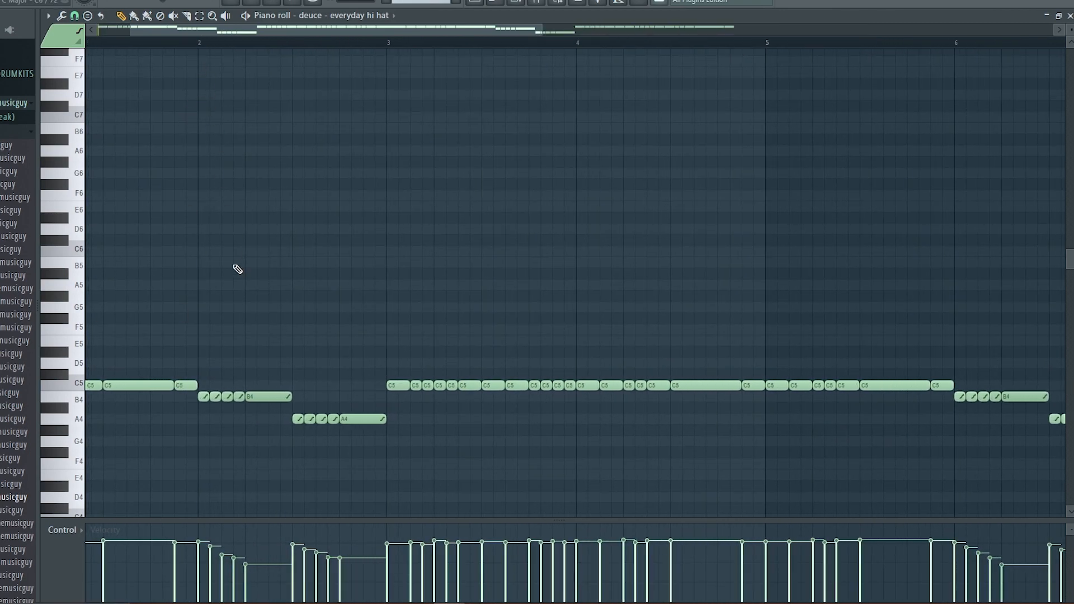
scroll(266, 400, "down", 3)
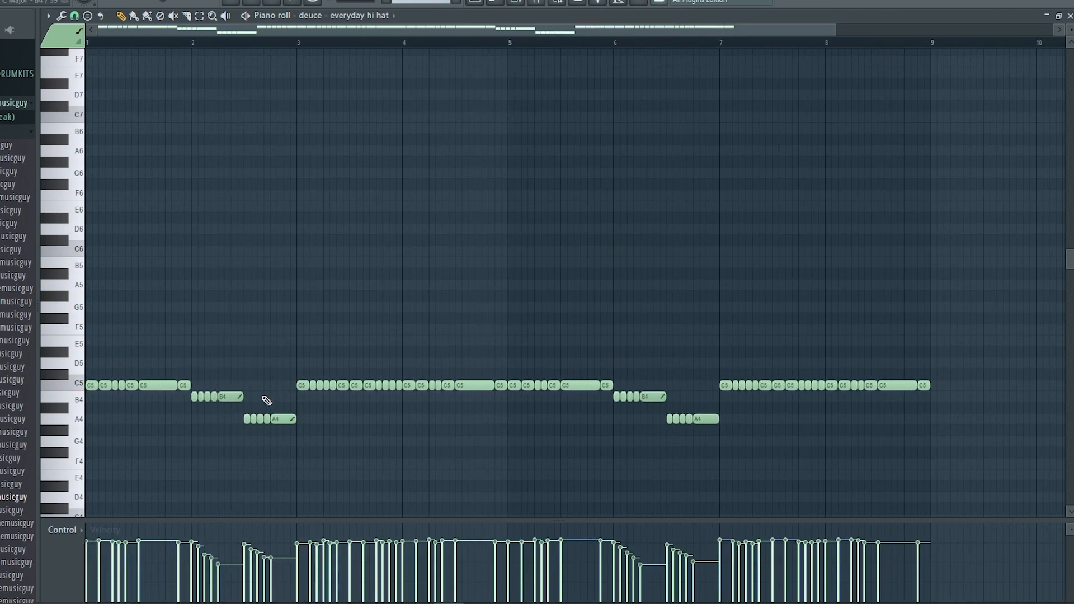
scroll(448, 412, "down", 1)
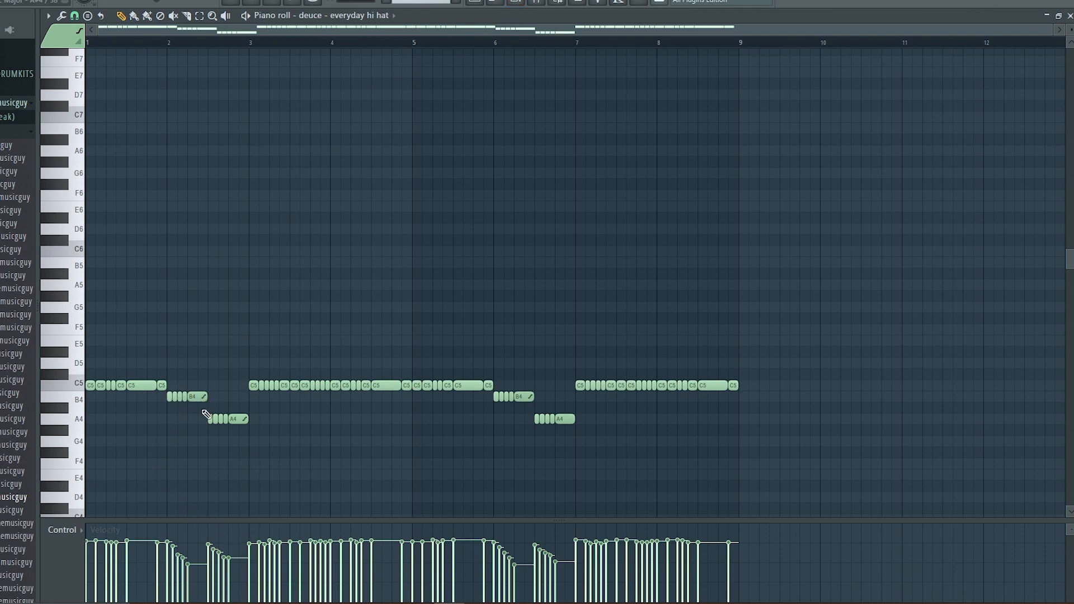
left_click(476, 4)
left_click(480, 3)
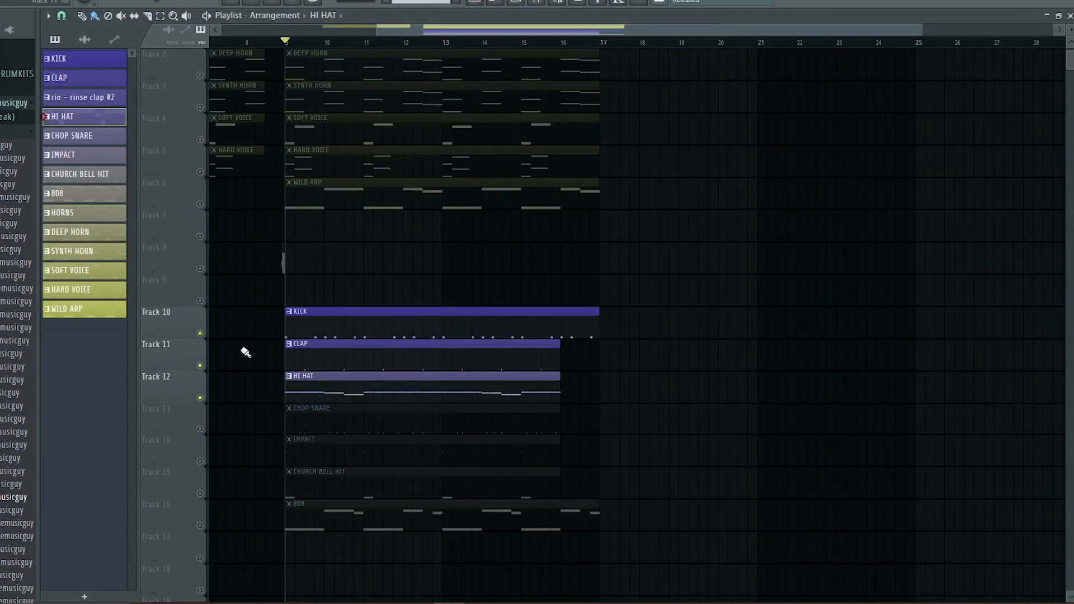
Solo the CHOP SNARE track, unmute the kick, clap and hi-hat tracks with it, and play them together.
right_click(199, 428)
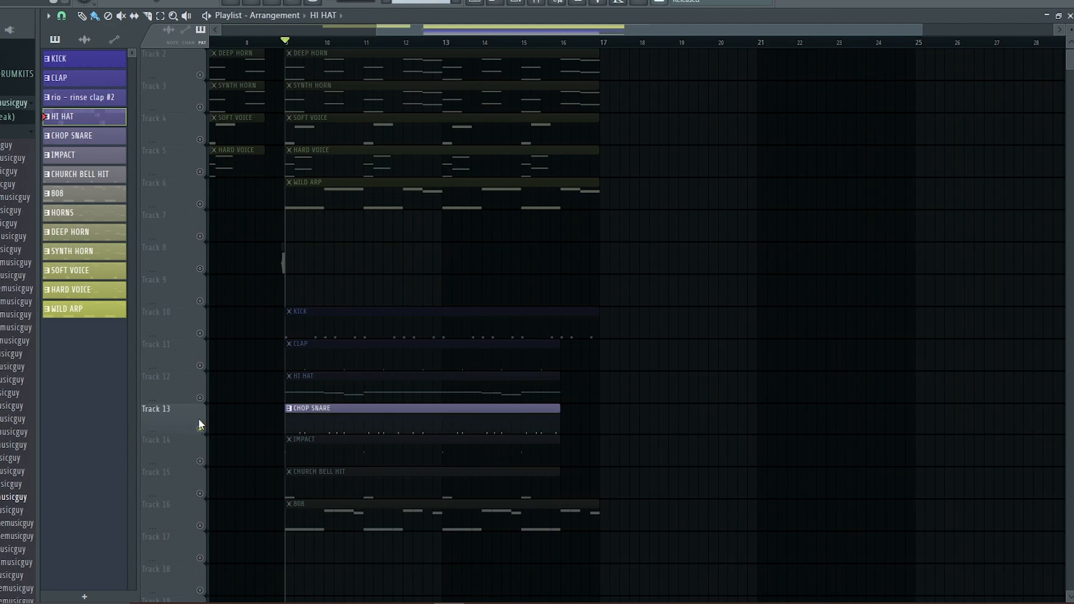
left_click_drag(204, 398, 203, 338)
key("space")
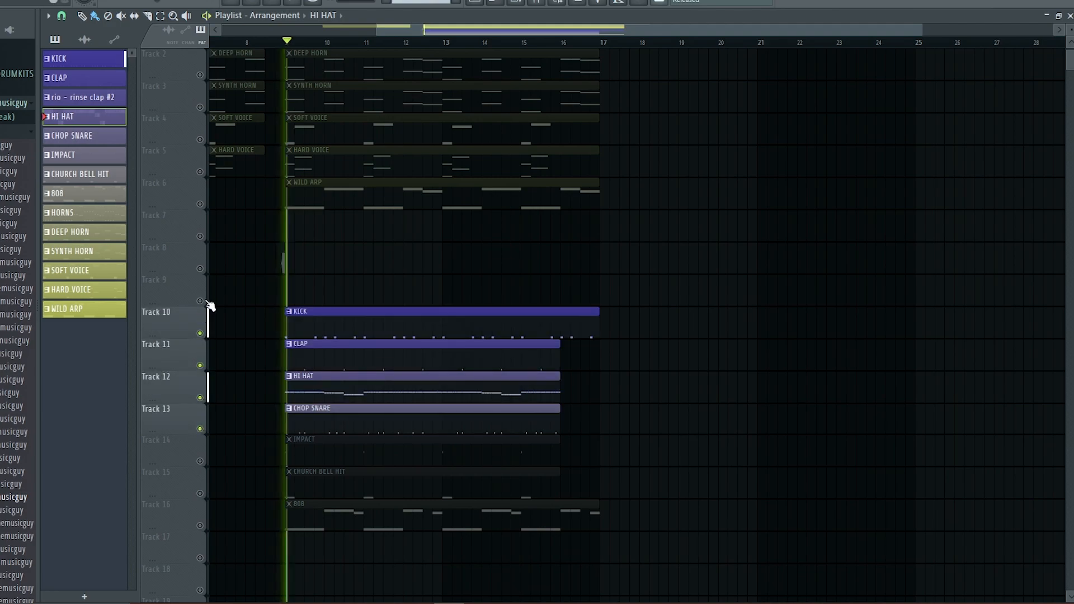
Examine and play the chop snare notes on their own in the piano roll, and return to the playlist.
double_click(331, 419)
scroll(207, 168, "left", 1)
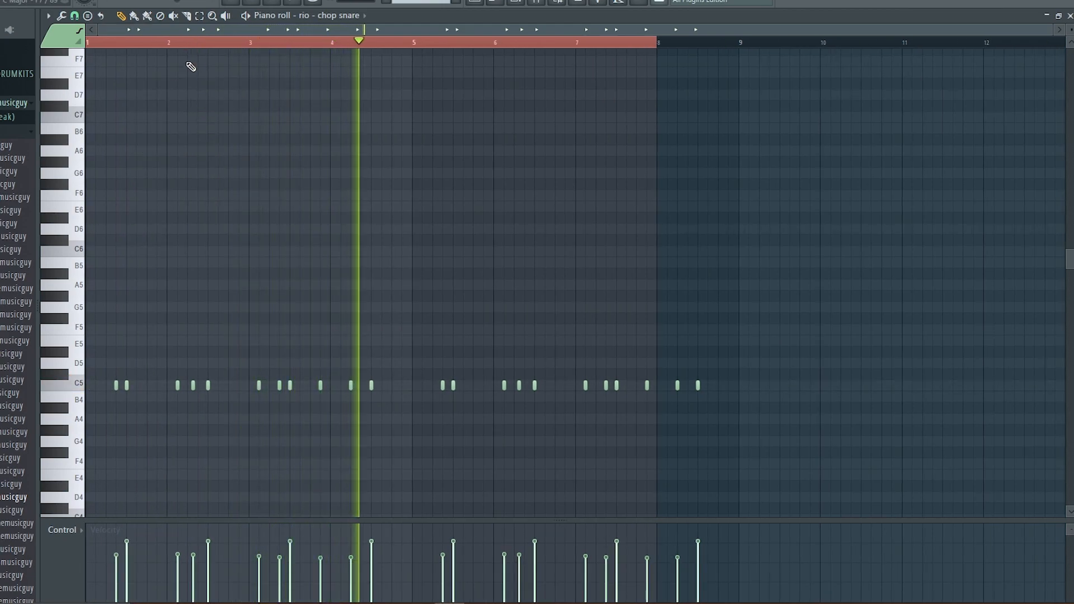
key("space")
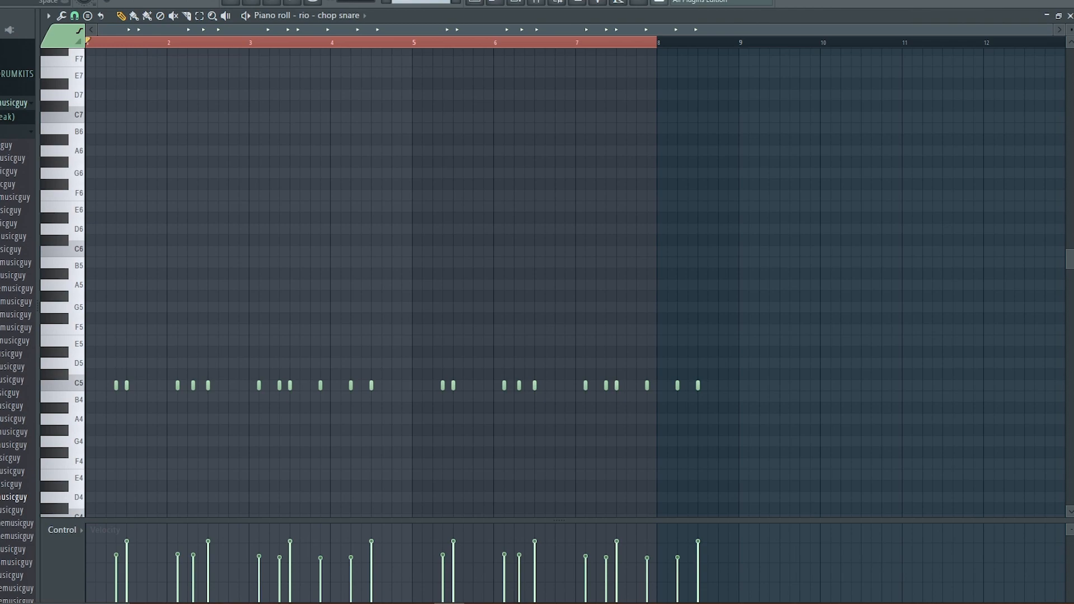
key("space")
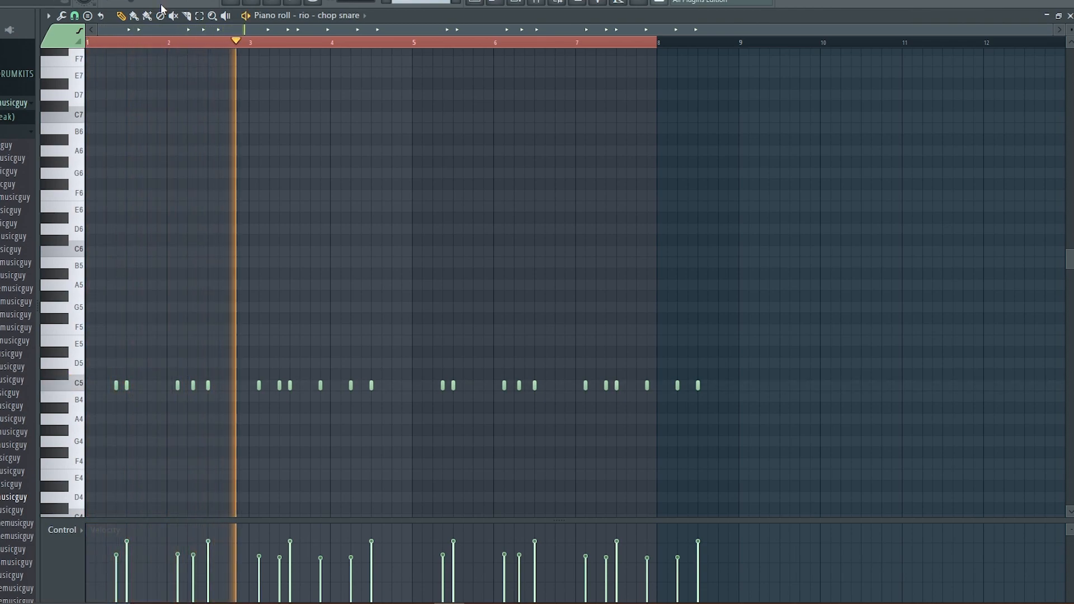
key("space")
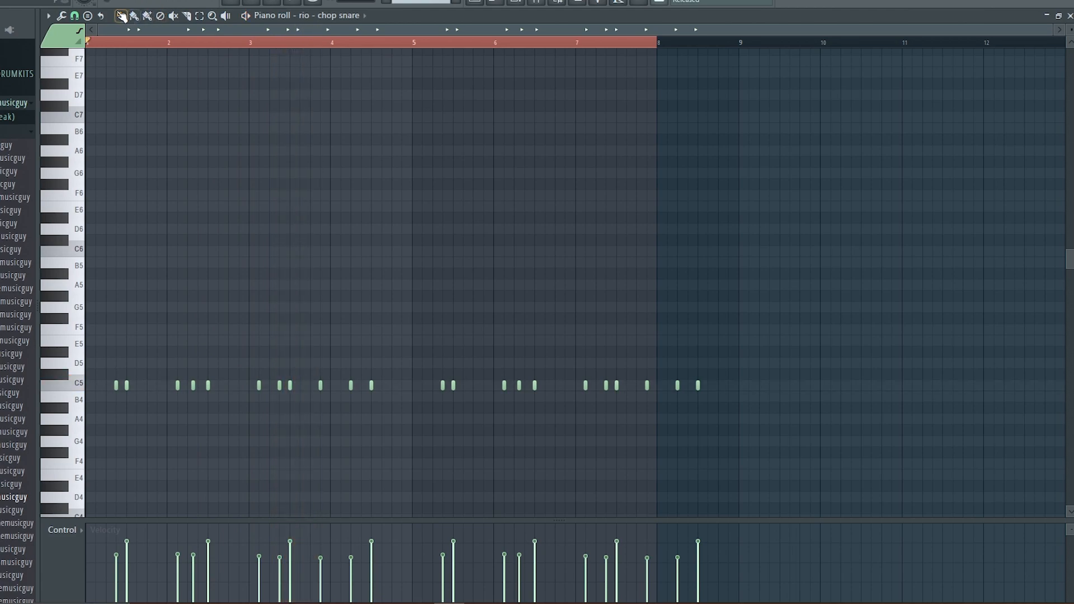
left_click(482, 1)
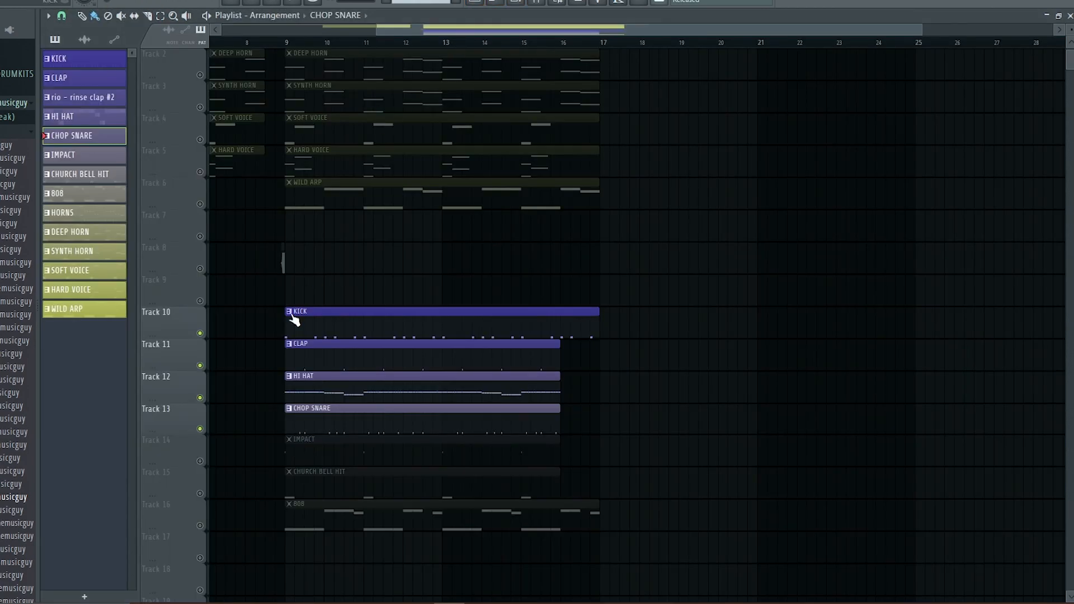
Unmute the IMPACT track, play its Blast Impact notes in the piano roll, and return to the playlist.
left_click(200, 461)
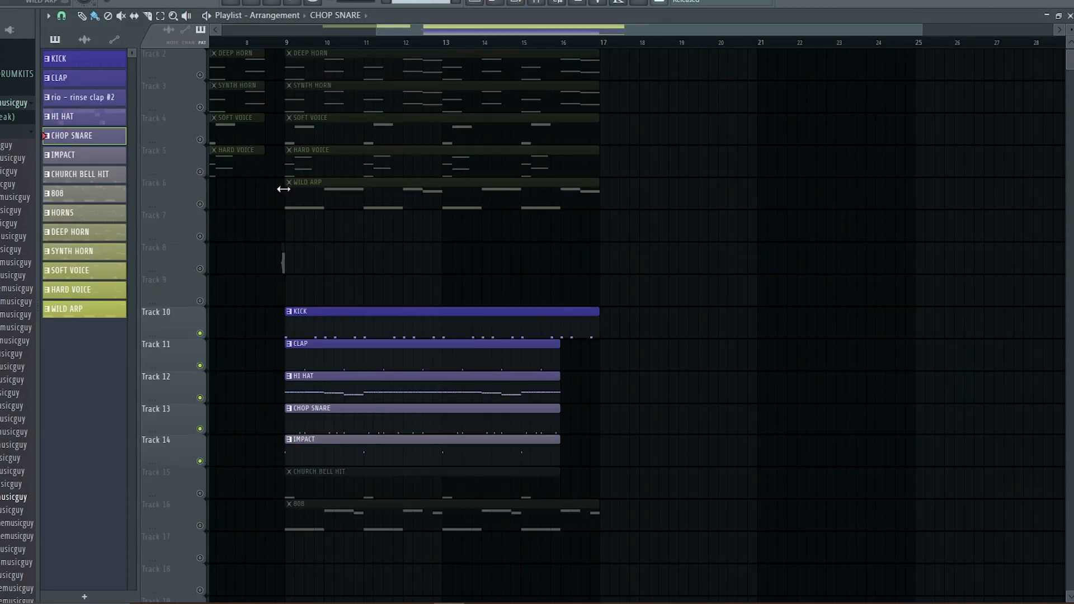
left_click(284, 44)
left_click(322, 454)
double_click(323, 455)
key("space")
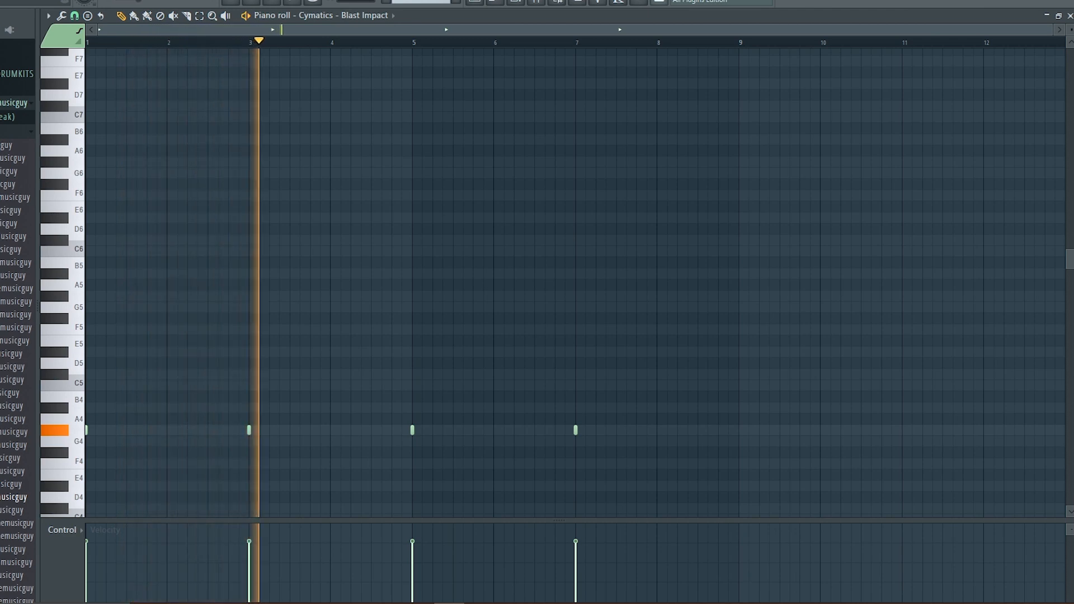
key("space")
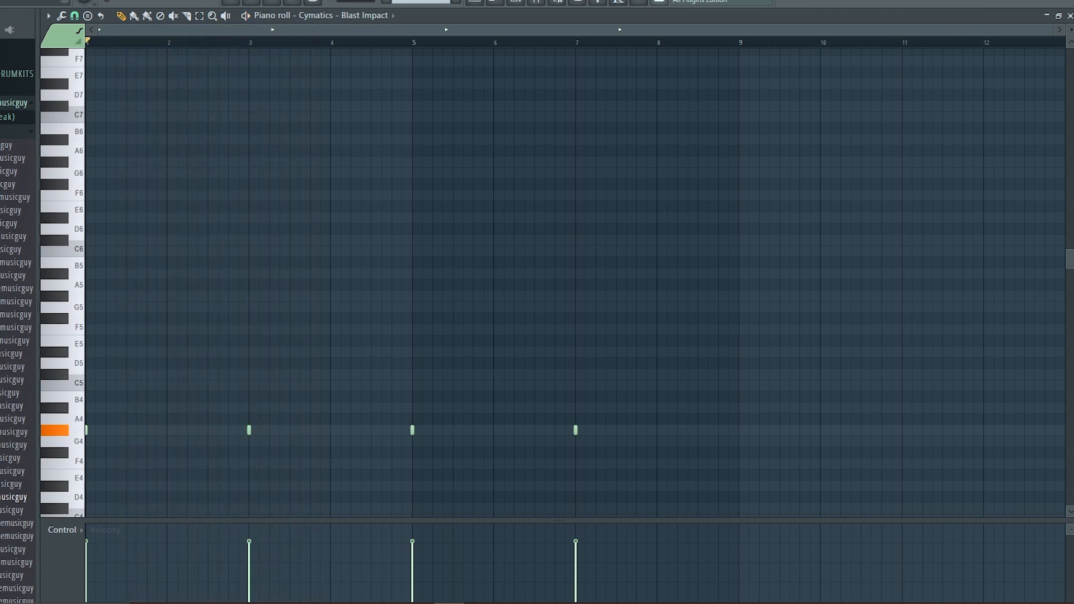
key("F5")
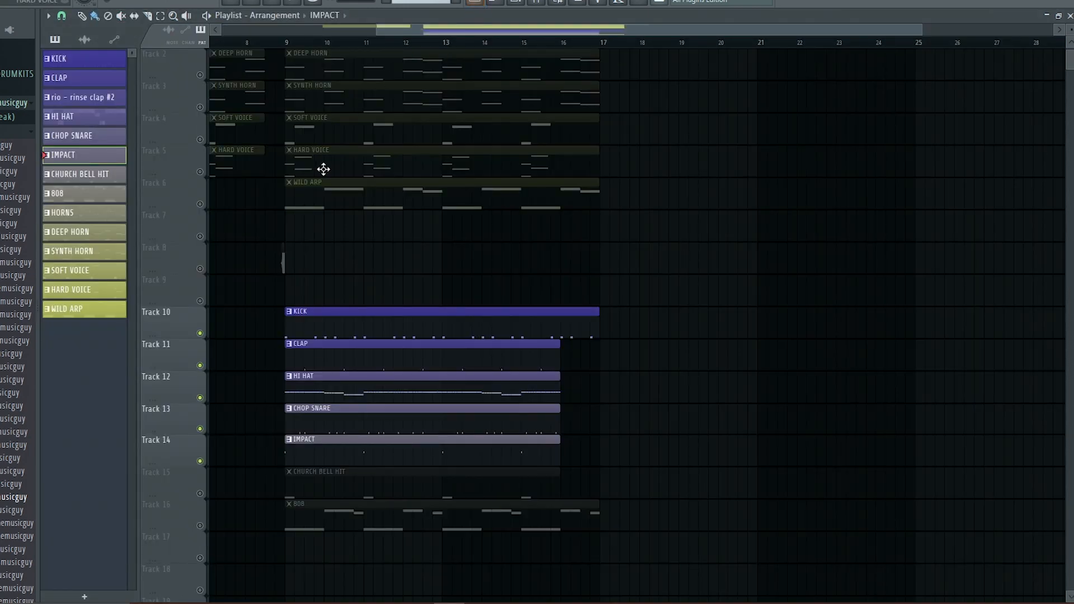
Unmute the CHURCH BELL HIT track, play its Church FX notes in the piano roll, and return to the playlist.
left_click(202, 495)
double_click(347, 485)
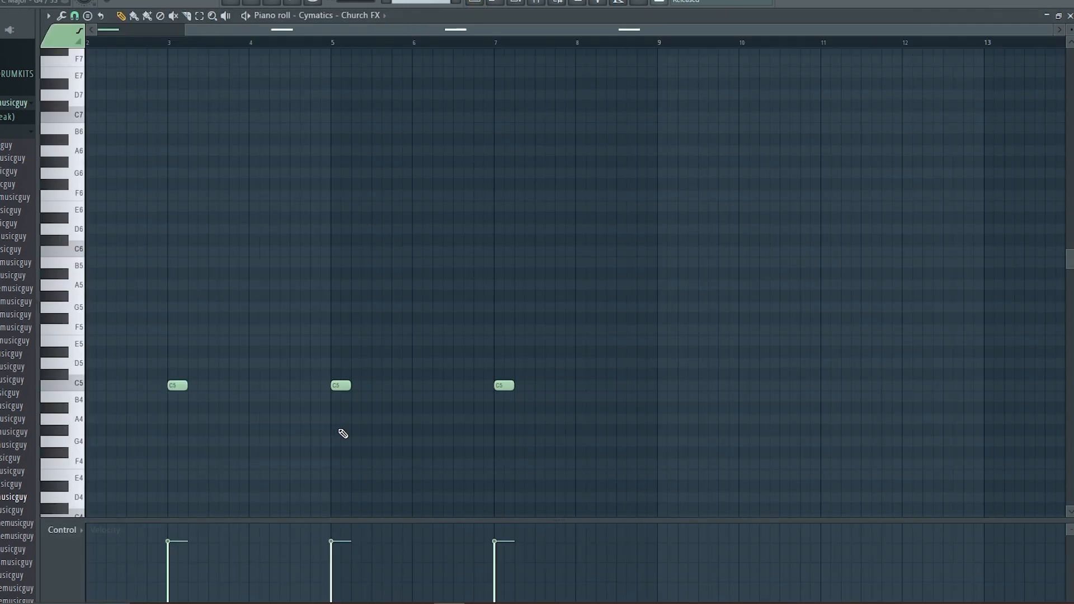
key("space")
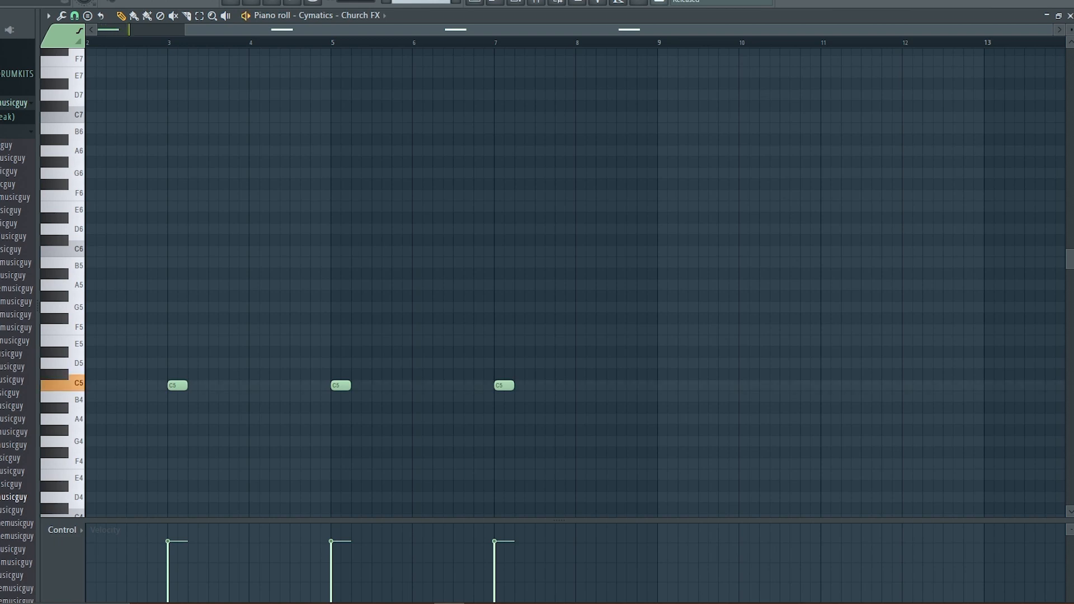
left_click_drag(298, 28, 94, 34)
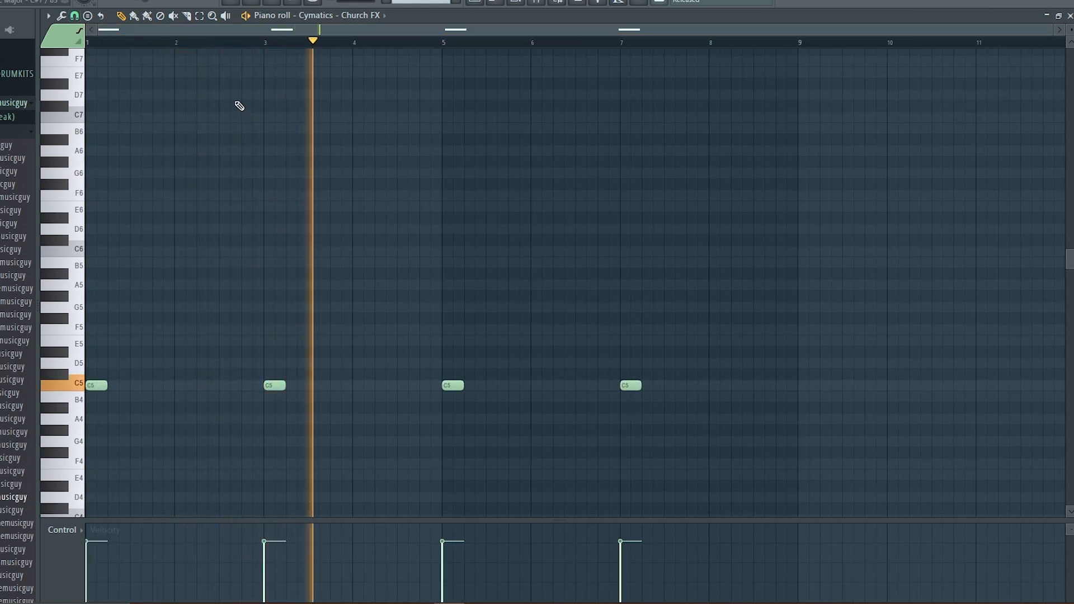
key("space")
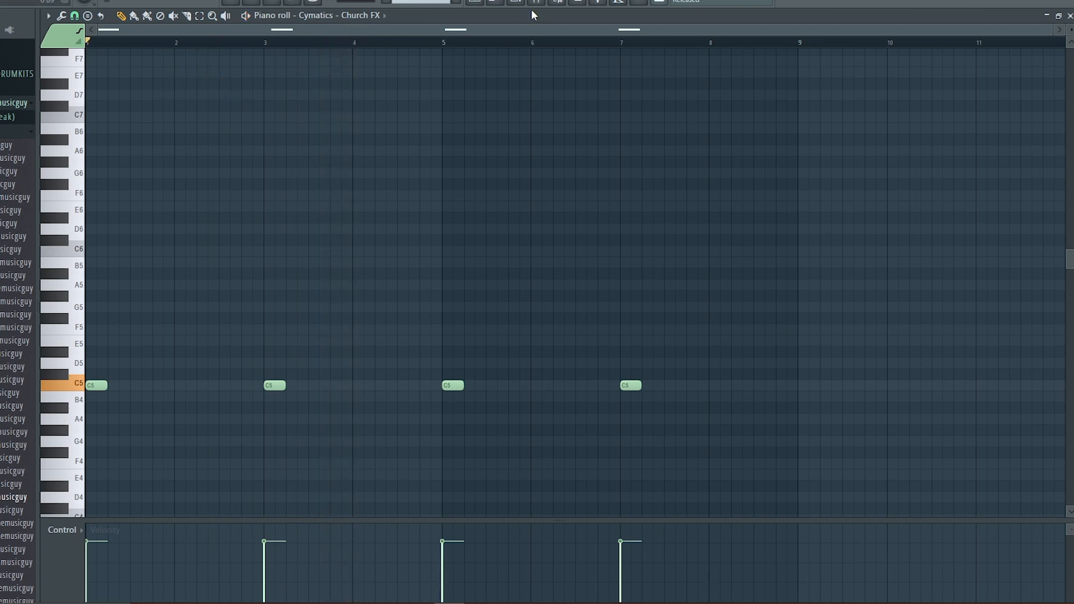
left_click(515, 3)
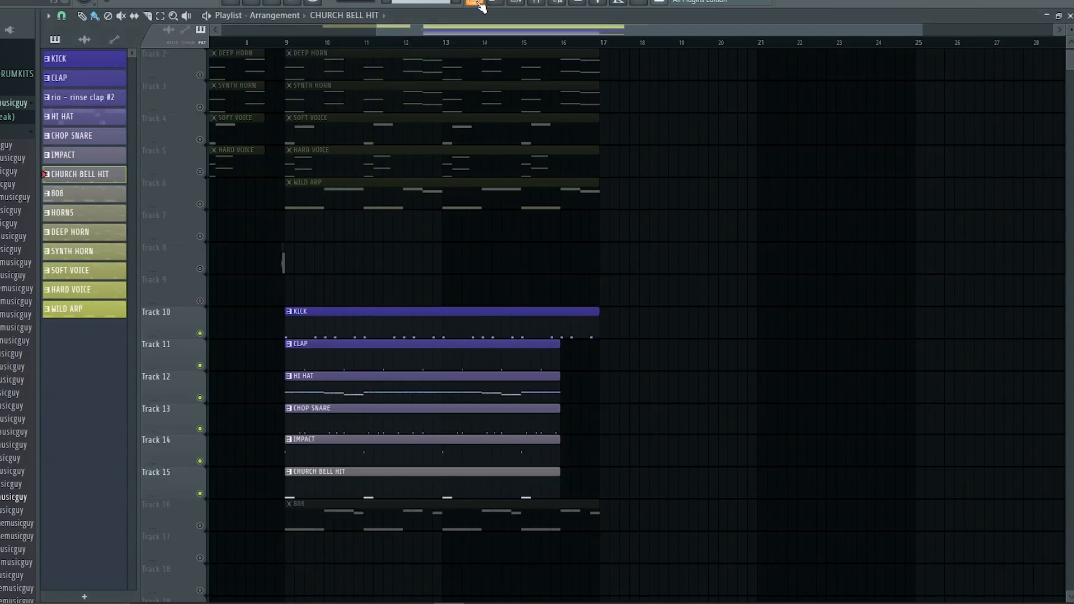
left_click(475, 4)
Unmute the 808 track and play it with all the drum layers from bar 9.
scroll(385, 322, "down", 2)
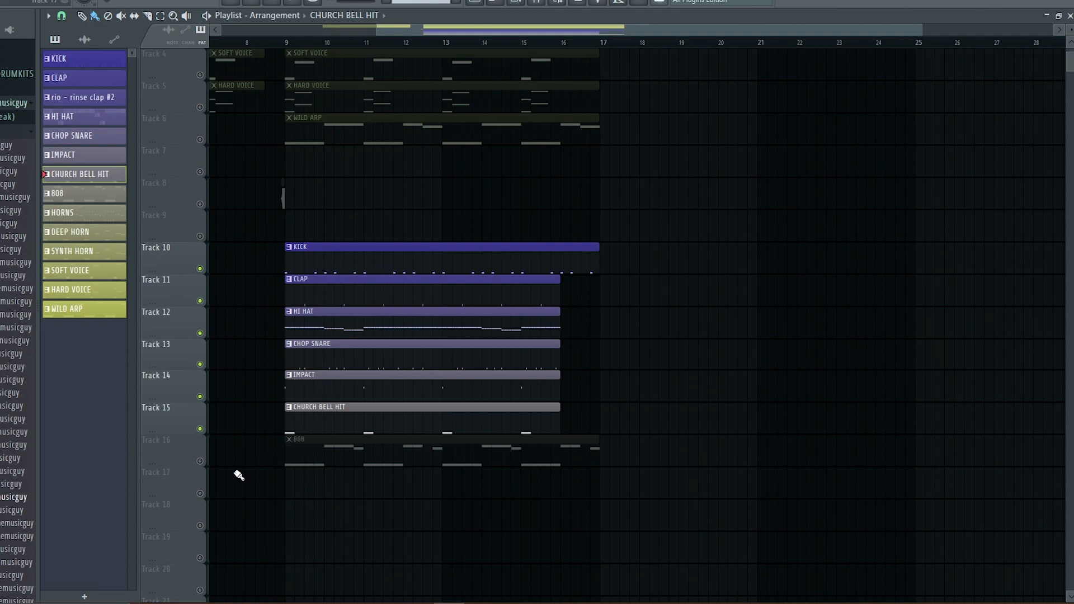
left_click(200, 461)
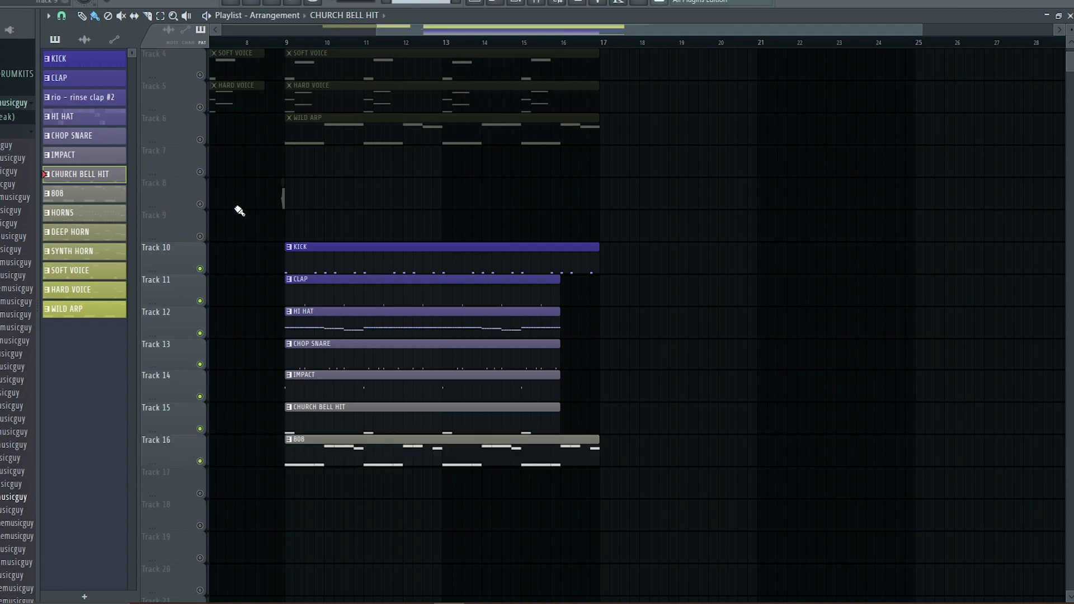
left_click(287, 44)
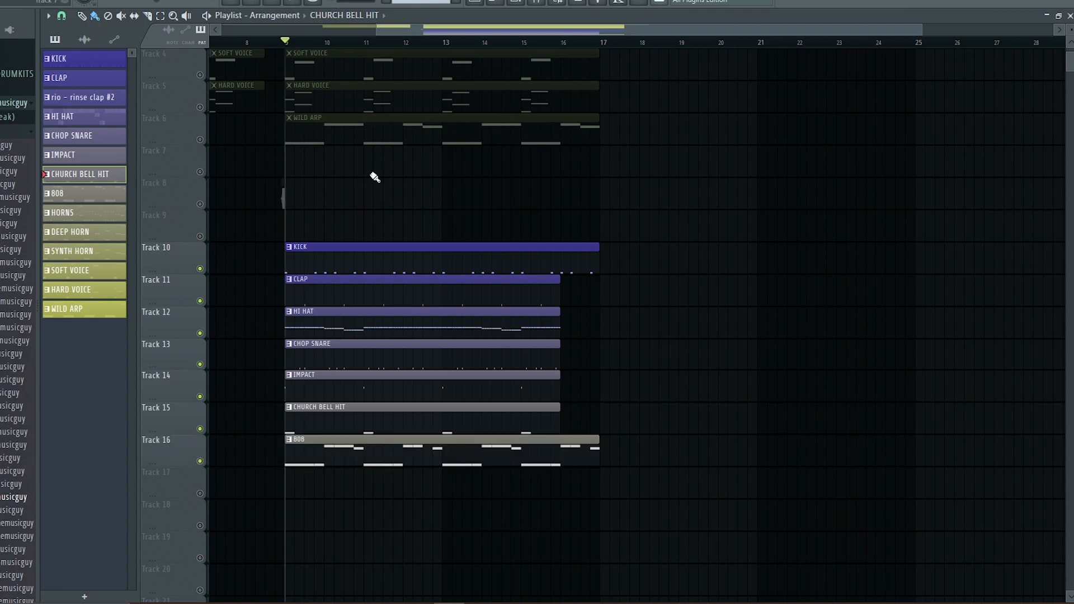
key("space")
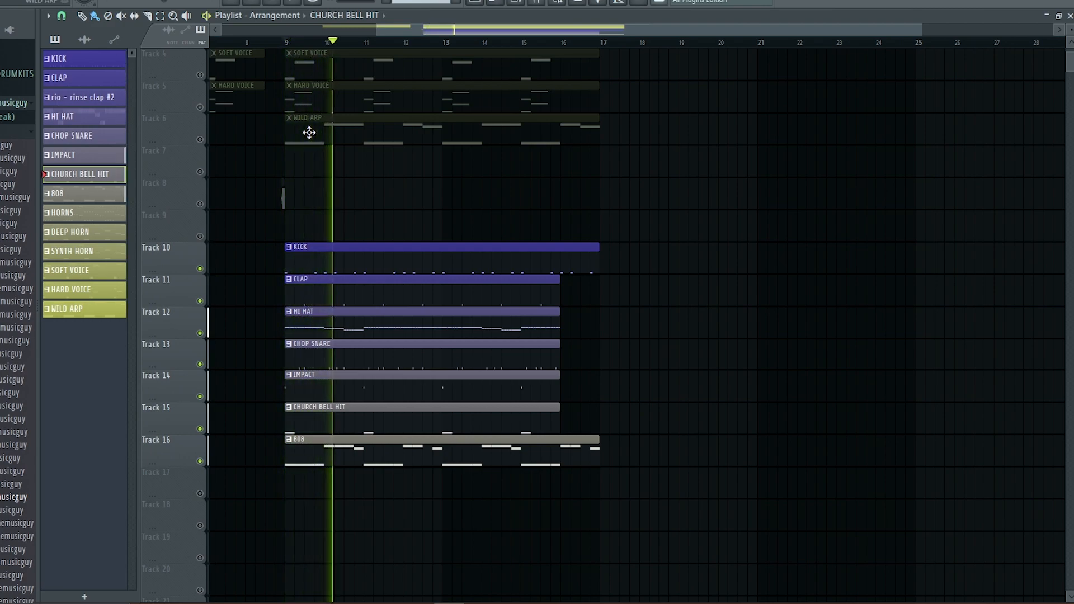
Switch to the 808 pattern, stop playback, and inspect the rio - extend 808 channel's volume envelope and piano roll notes.
left_click(520, 2)
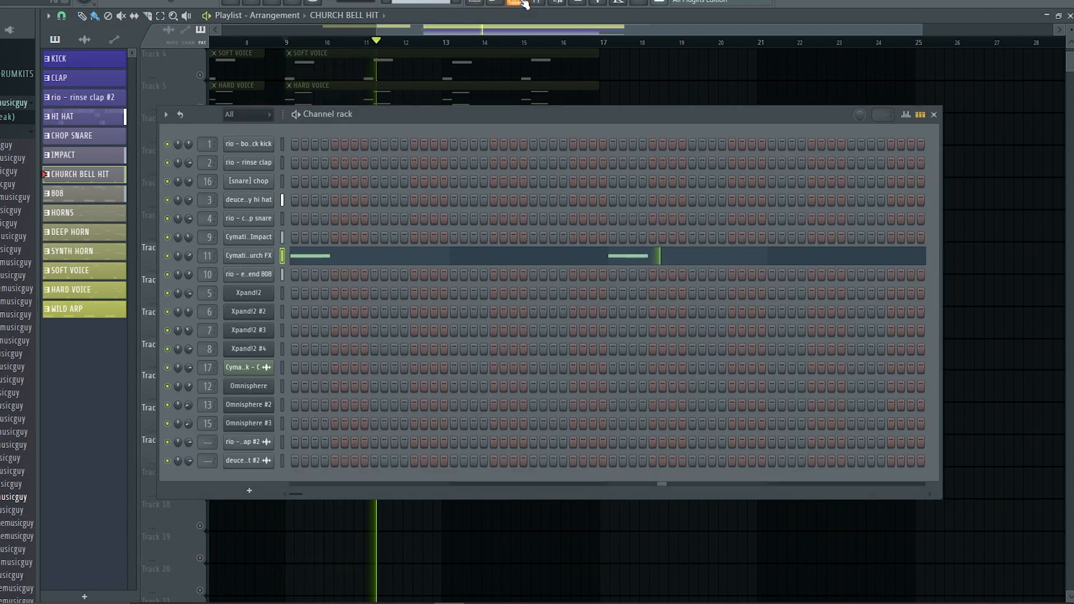
scroll(418, 1, "down", 1)
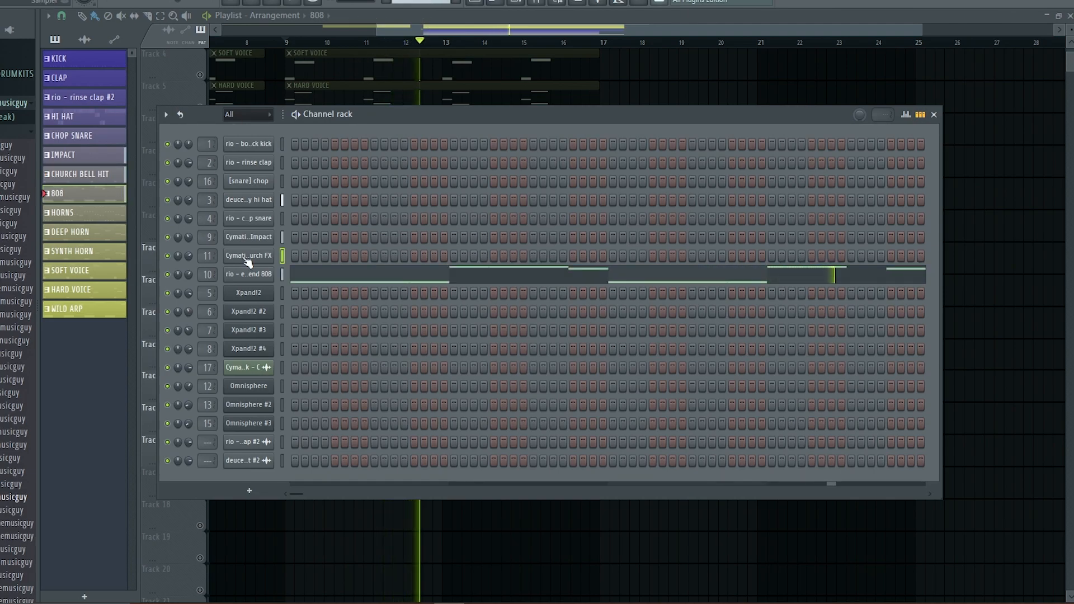
key("space")
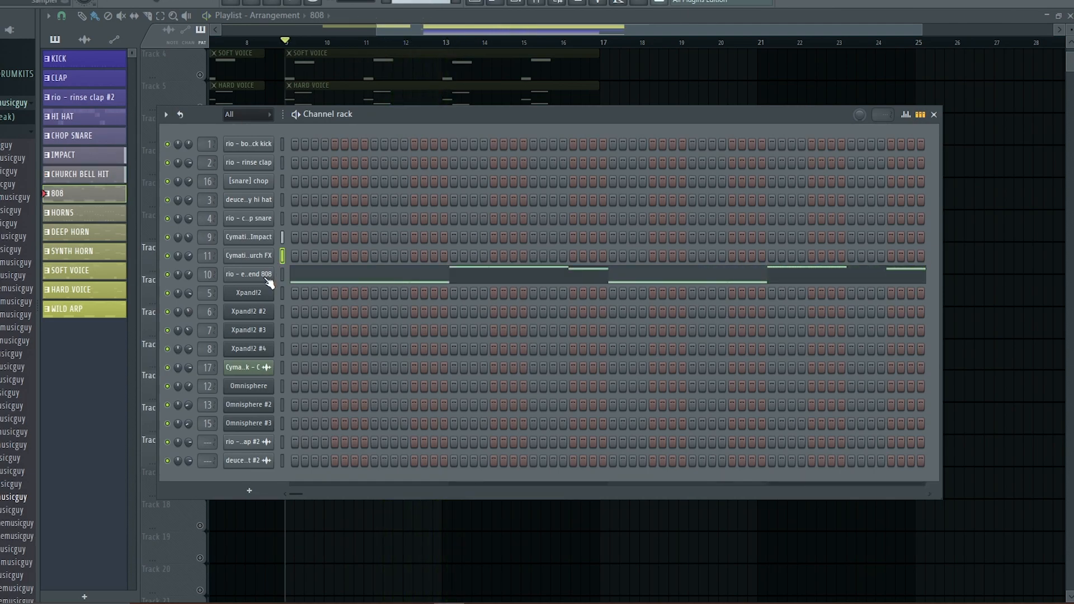
left_click(267, 278)
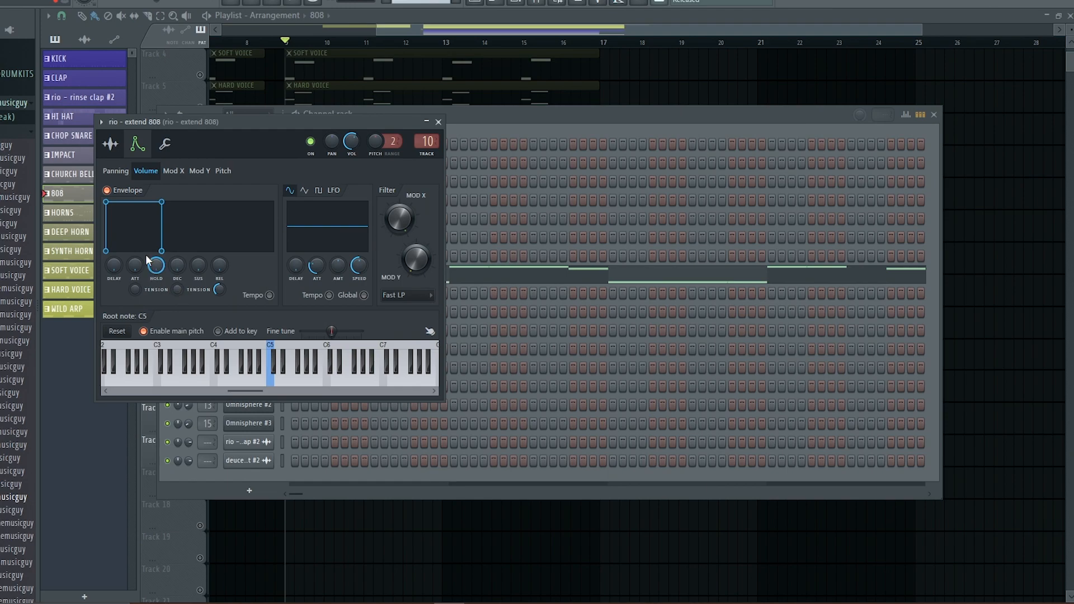
left_click(576, 280)
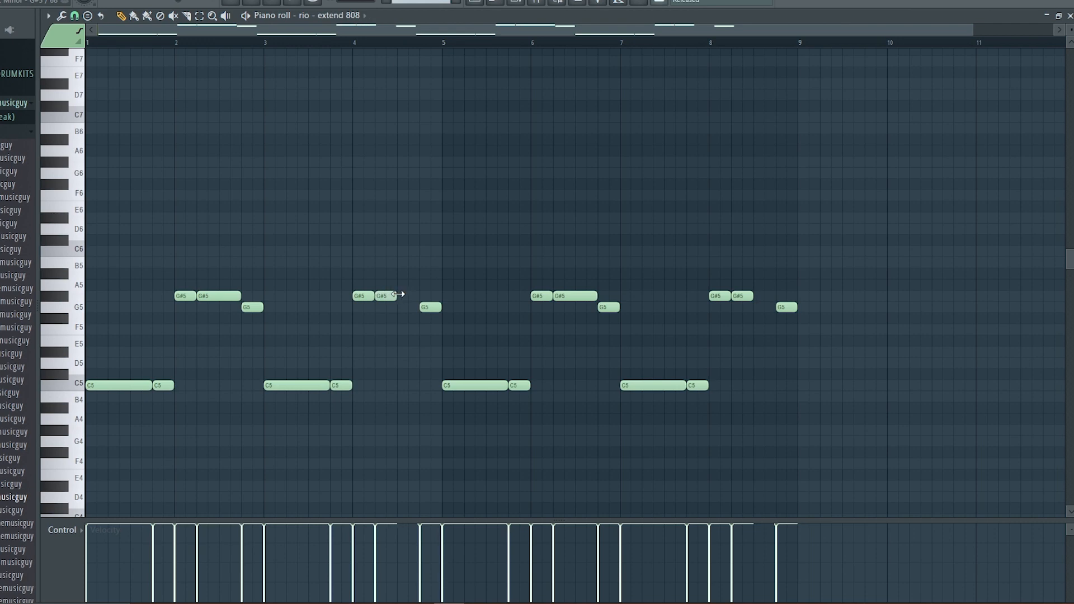
left_click(357, 41)
Check the rio - extend 808 channel's sample settings and waveform, and close the sampler window.
left_click(513, 5)
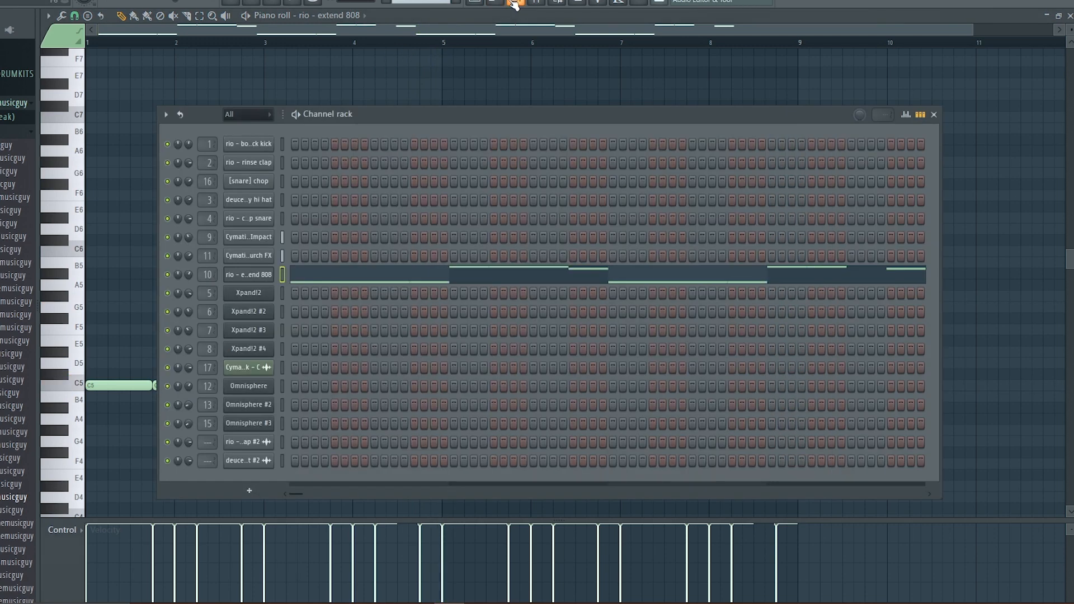
left_click(260, 275)
left_click(110, 144)
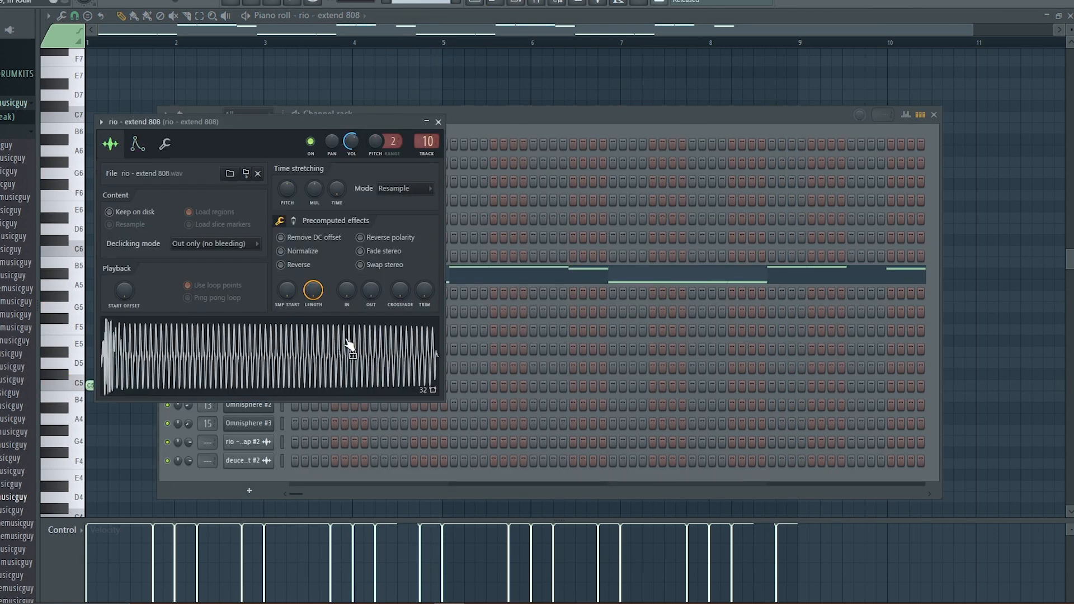
left_click(438, 121)
Check the 808 channel's Cut itself option and examine its bass notes in the piano roll.
right_click(272, 270)
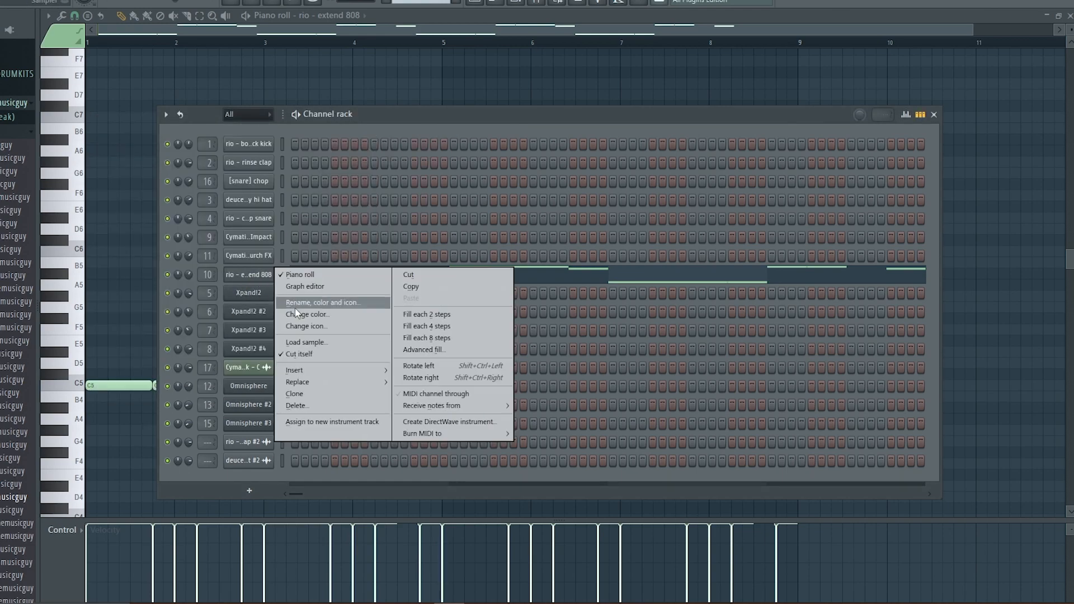
left_click(253, 275)
left_click(332, 275)
left_click(332, 275)
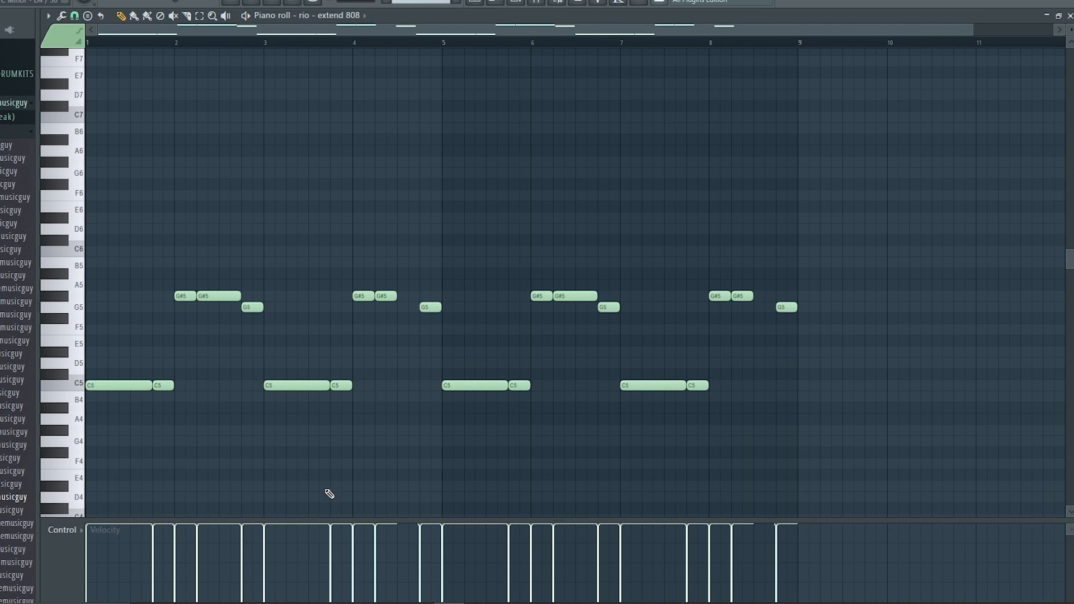
scroll(253, 362, "down", 3)
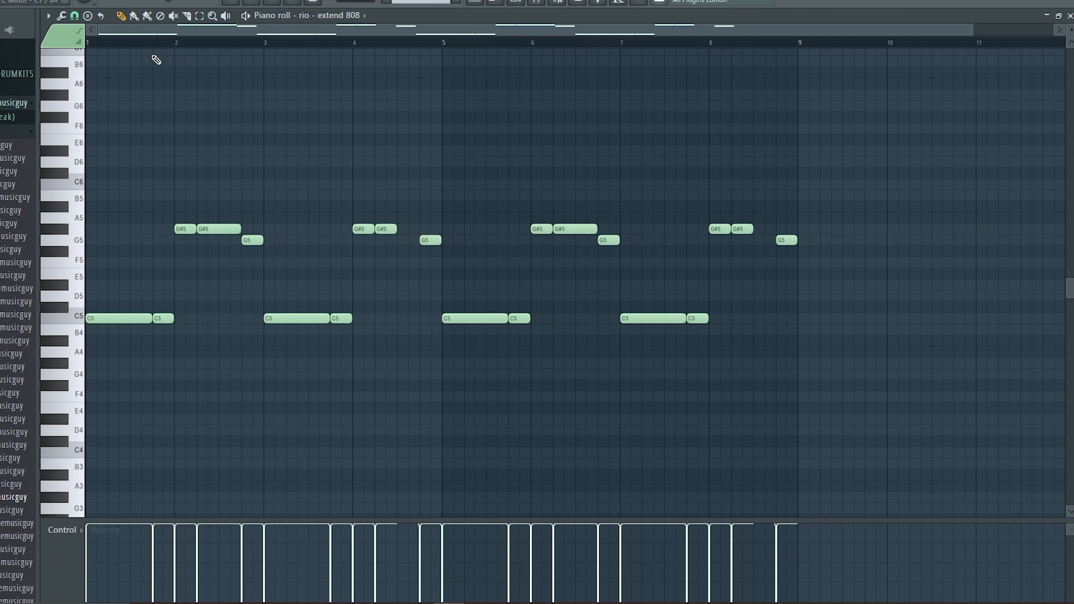
Return to the playlist, unmute all melody and drum tracks, and move the playhead to bar 1.
left_click(479, 2)
scroll(581, 286, "down", 3)
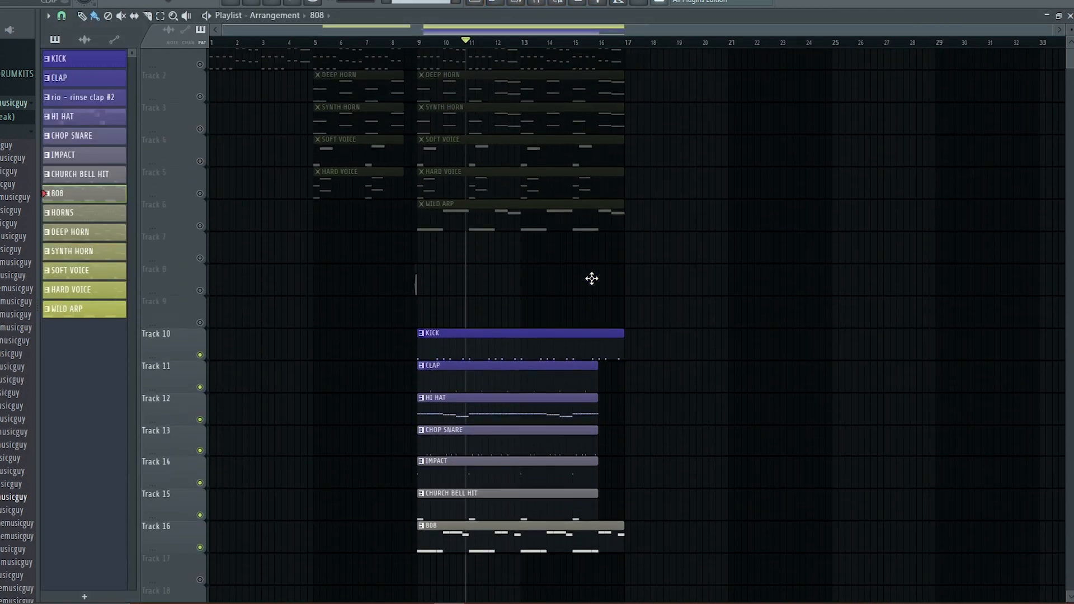
right_click(201, 301)
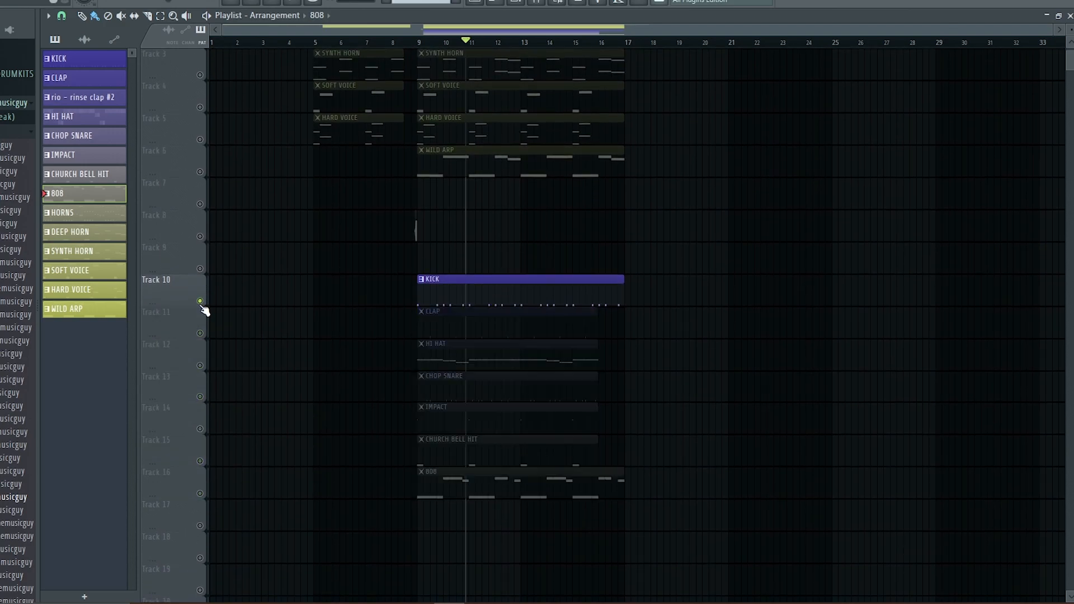
right_click(201, 301)
scroll(460, 244, "up", 2)
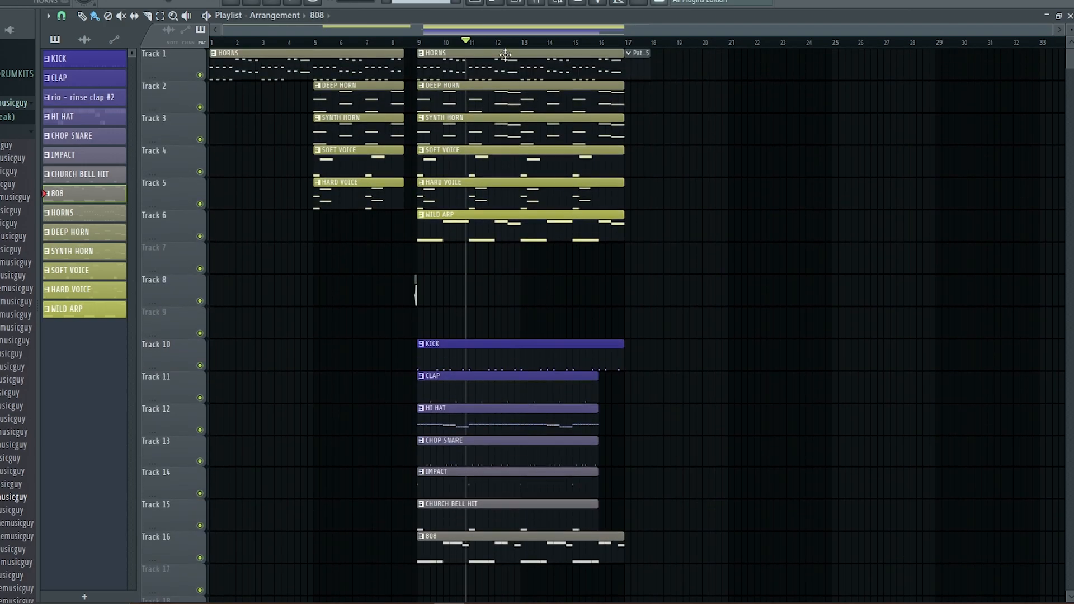
left_click_drag(480, 34, 210, 58)
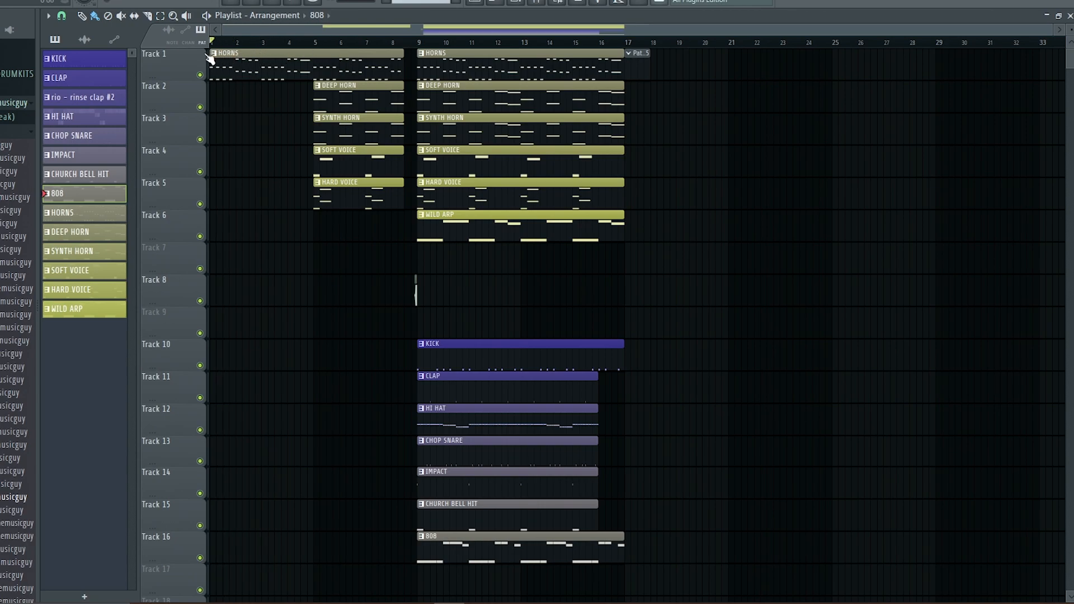